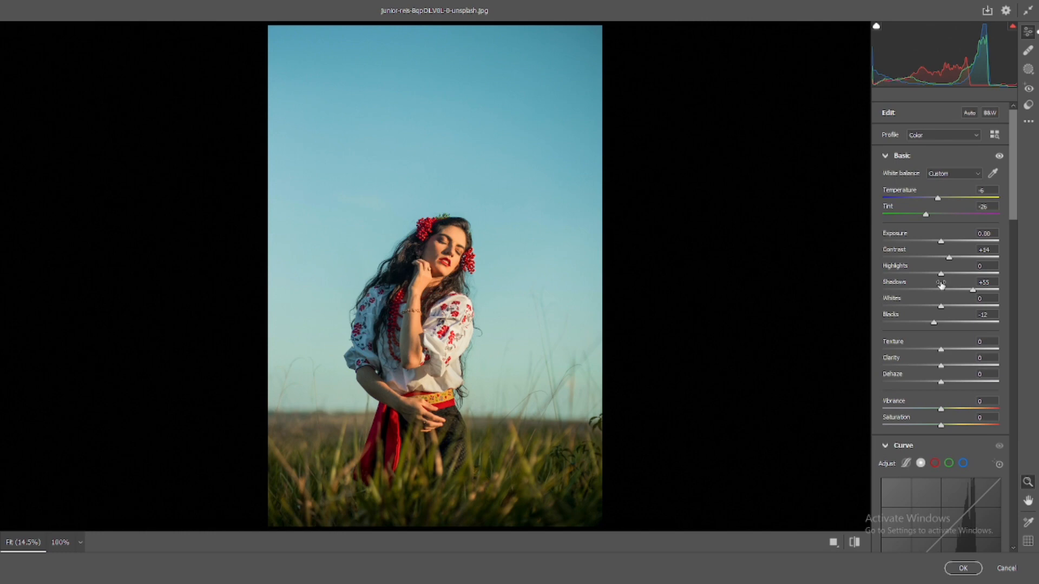
Set Highlights to -13, Whites to +5, Texture to -16 and Vibrance to +20 in the Basic adjustments
left_click_drag(941, 274, 945, 308)
left_click_drag(942, 349, 931, 351)
left_click_drag(941, 415, 953, 418)
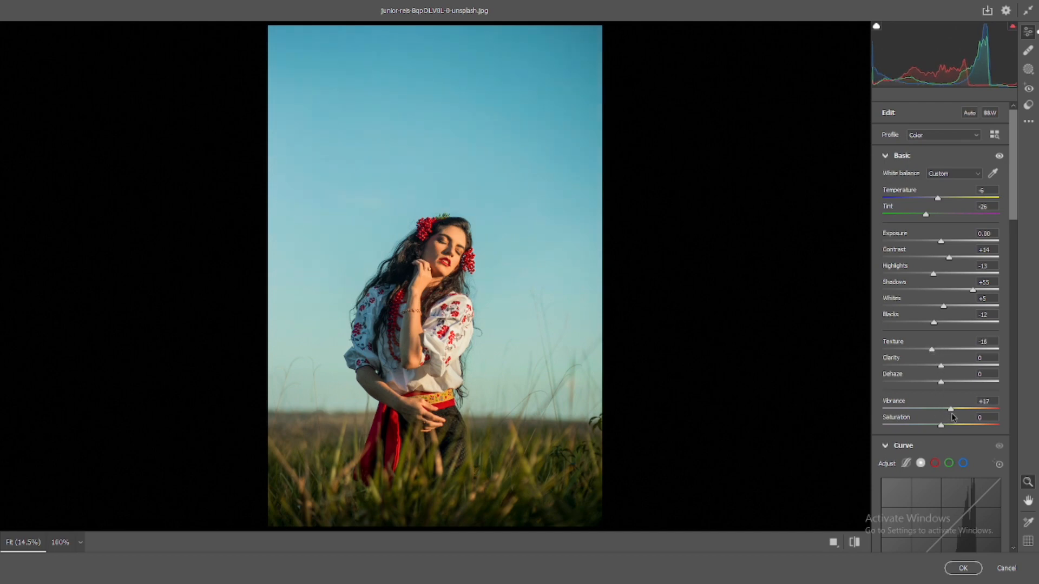
Set Darks to +12 and Shadows to -12 in the parametric curve
scroll(942, 379, "down", 6)
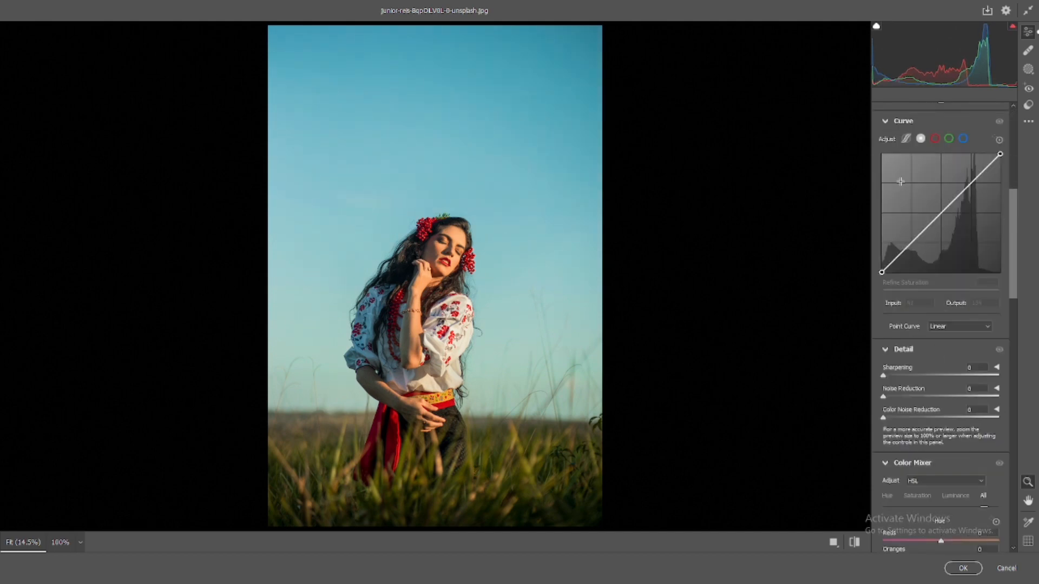
scroll(901, 187, "up", 1)
left_click(906, 203)
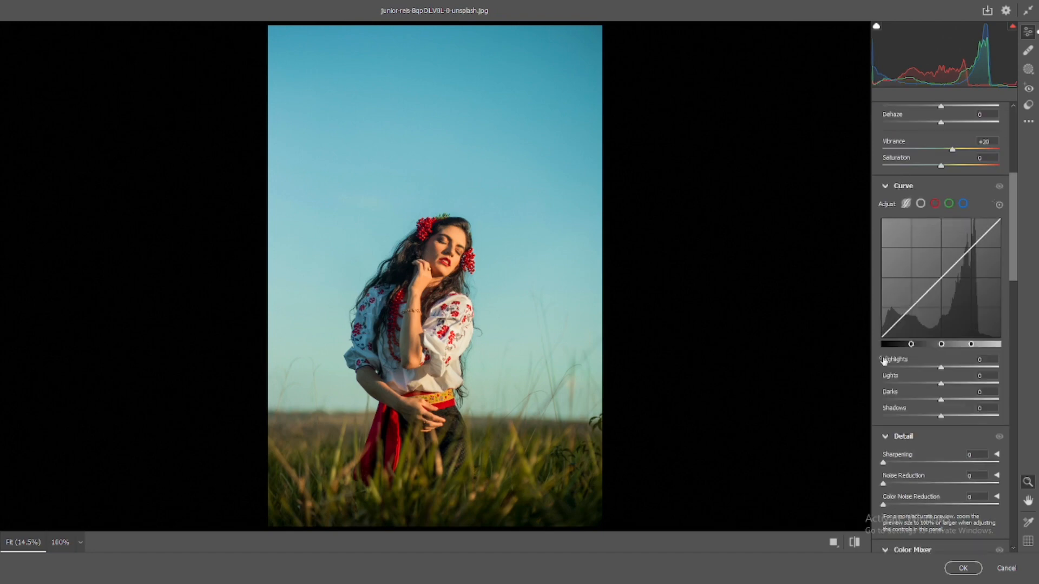
left_click_drag(939, 405, 976, 423)
Set Sharpening to 63 and both Noise Reduction and Color Noise Reduction to 100
scroll(918, 383, "down", 2)
left_click(977, 440)
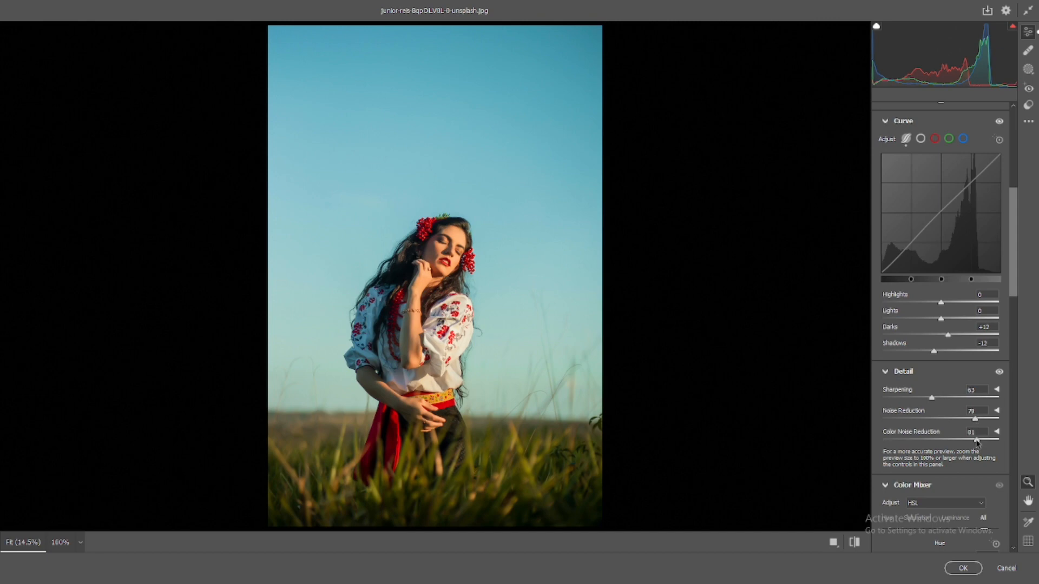
scroll(978, 441, "down", 5)
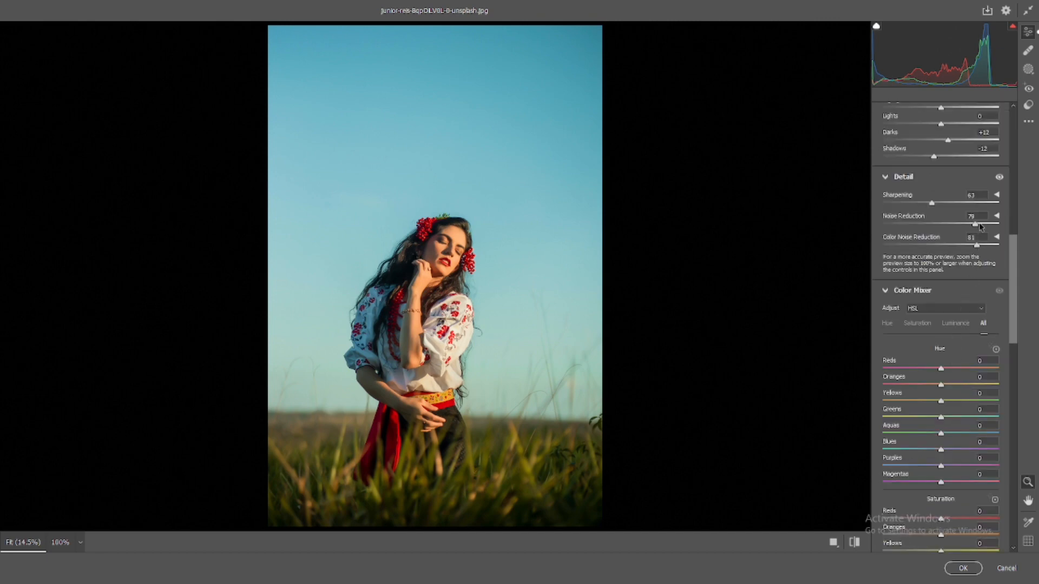
left_click_drag(980, 226, 1001, 227)
Set the Color Mixer hues to Reds -39, Oranges +13, Yellows +67, Greens +64, Aquas -100 and Blues -52
mouse_move(941, 370)
left_mouse_down()
mouse_move(919, 370)
mouse_move(953, 386)
left_mouse_up()
left_click_drag(942, 401, 973, 402)
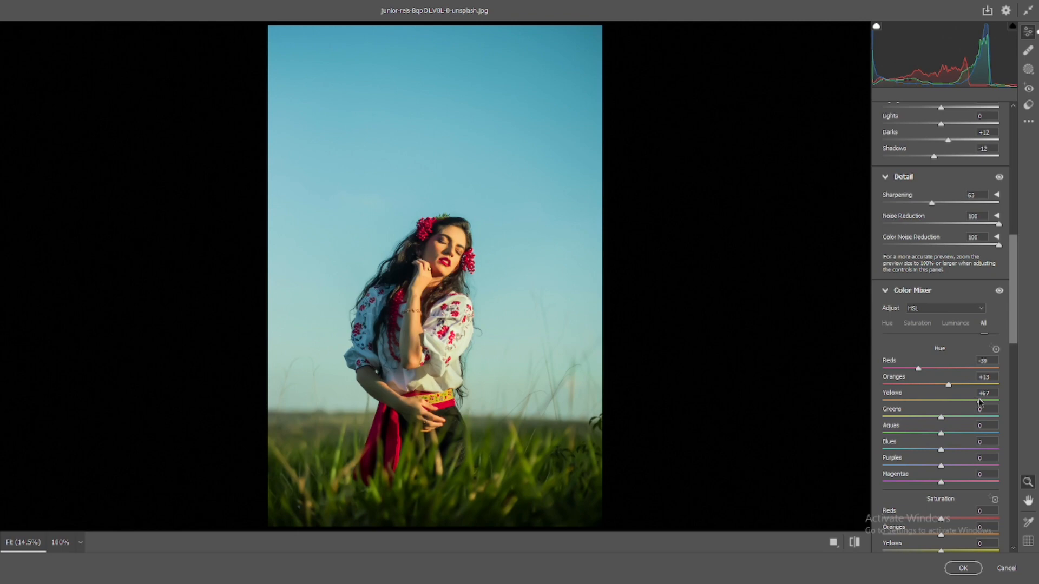
scroll(971, 379, "down", 2)
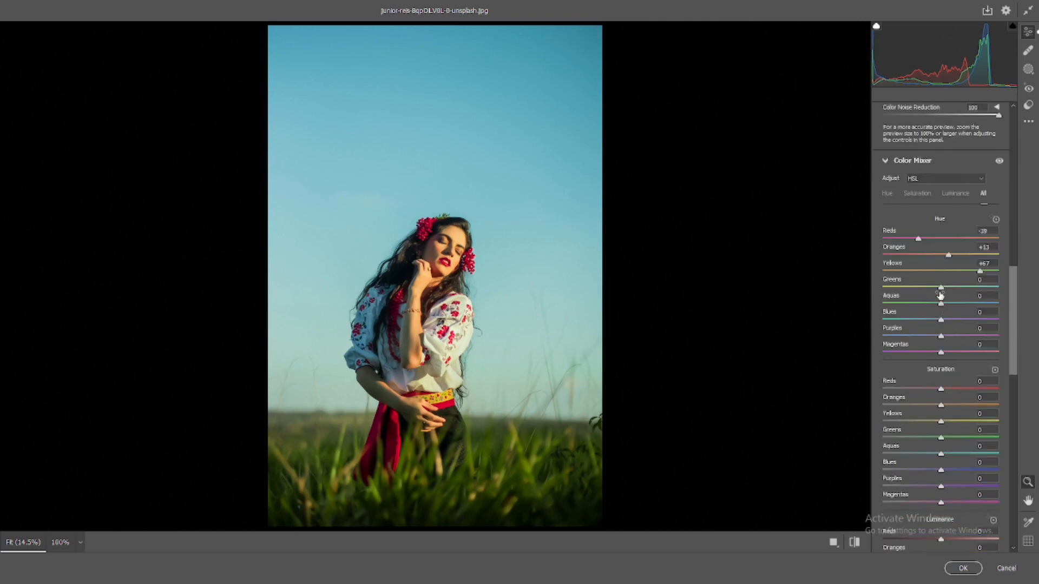
left_click_drag(941, 287, 884, 302)
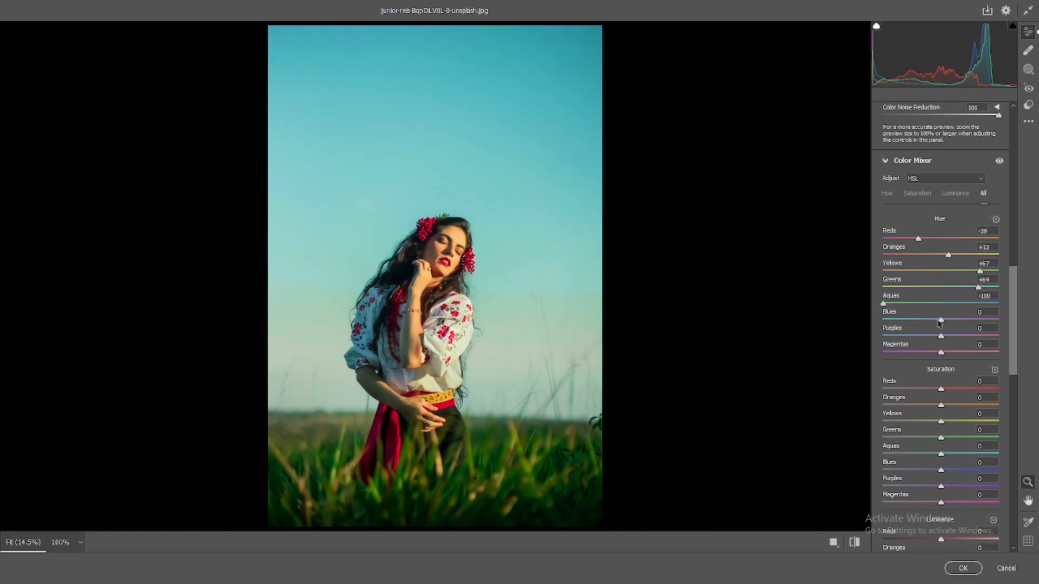
left_click_drag(941, 322, 856, 344)
double_click(884, 337)
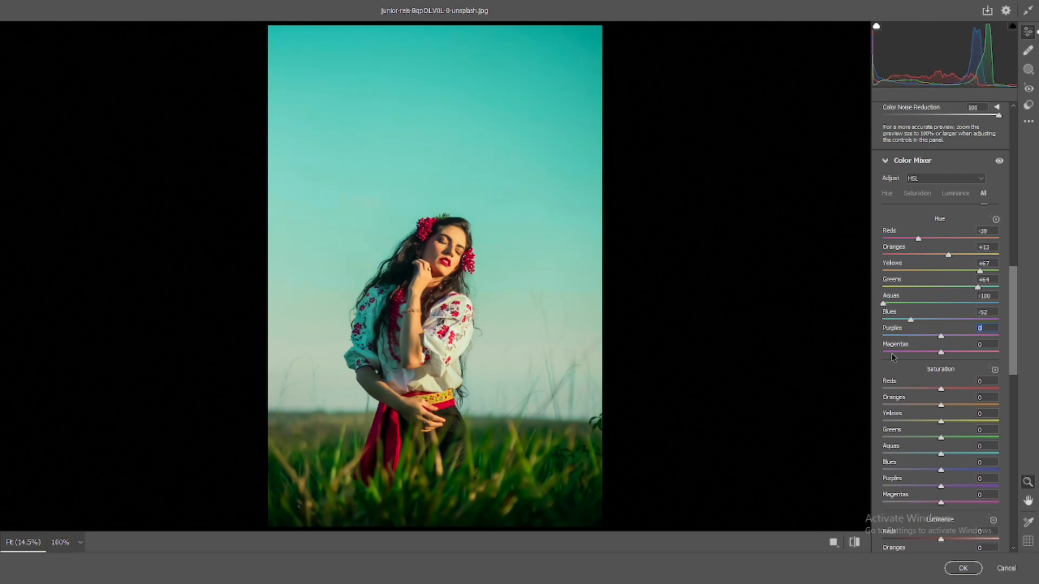
Set the Color Mixer saturations to Reds +30, Yellows -50, Greens 0, Aquas +27, Blues +30, Purples -100 and Magentas -75
scroll(972, 342, "down", 1)
scroll(972, 342, "down", 1)
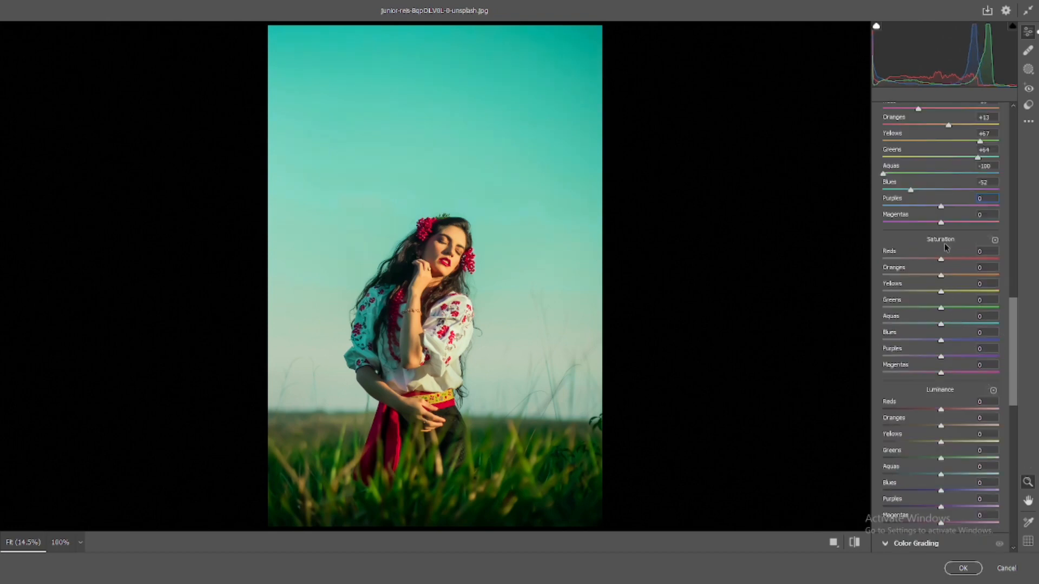
left_click_drag(940, 259, 952, 264)
left_click_drag(941, 291, 908, 293)
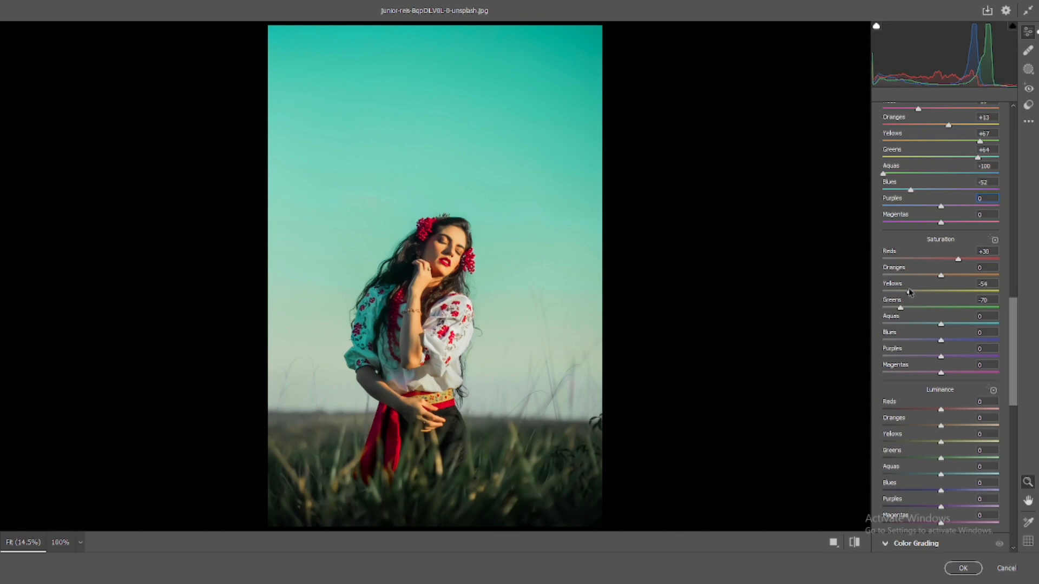
double_click(900, 308)
left_click_drag(939, 325, 957, 328)
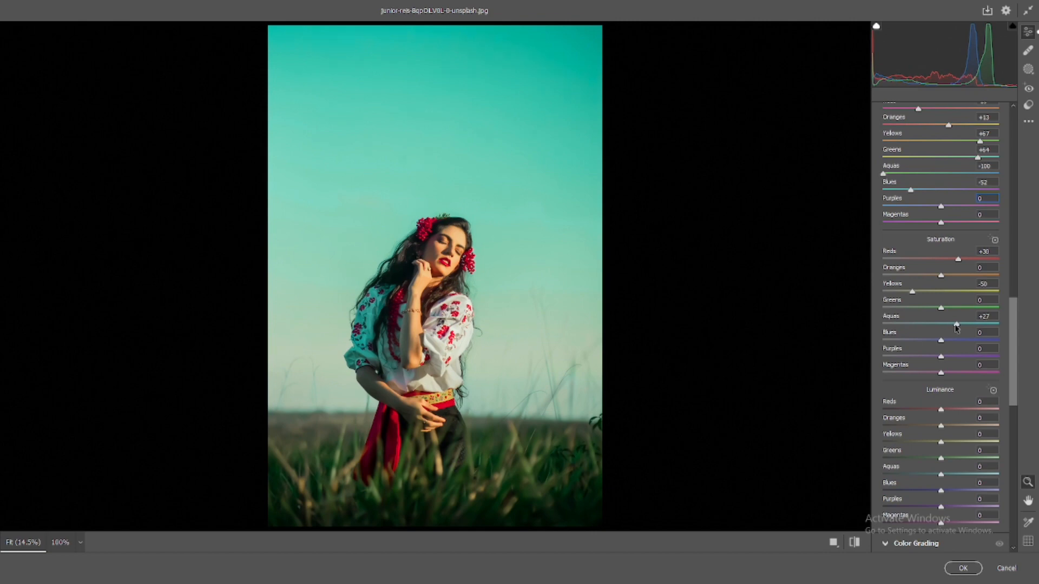
left_click(957, 341)
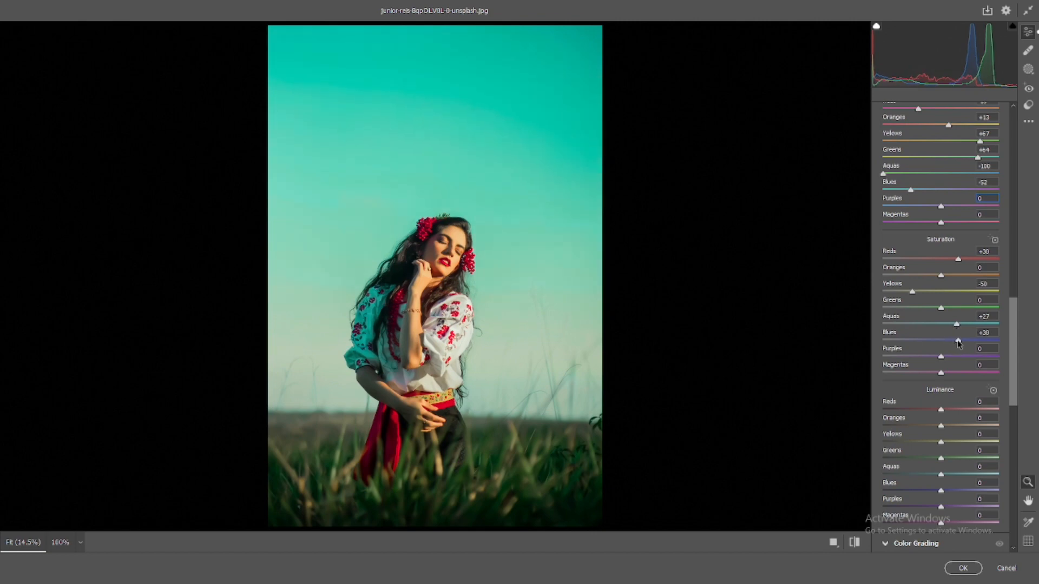
left_click_drag(942, 356, 897, 372)
Set the Color Mixer luminances to Reds +16, Yellows +27, Greens +25, Aquas +4, Blues +10, Purples +12 and Magentas +12
scroll(947, 335, "down", 3)
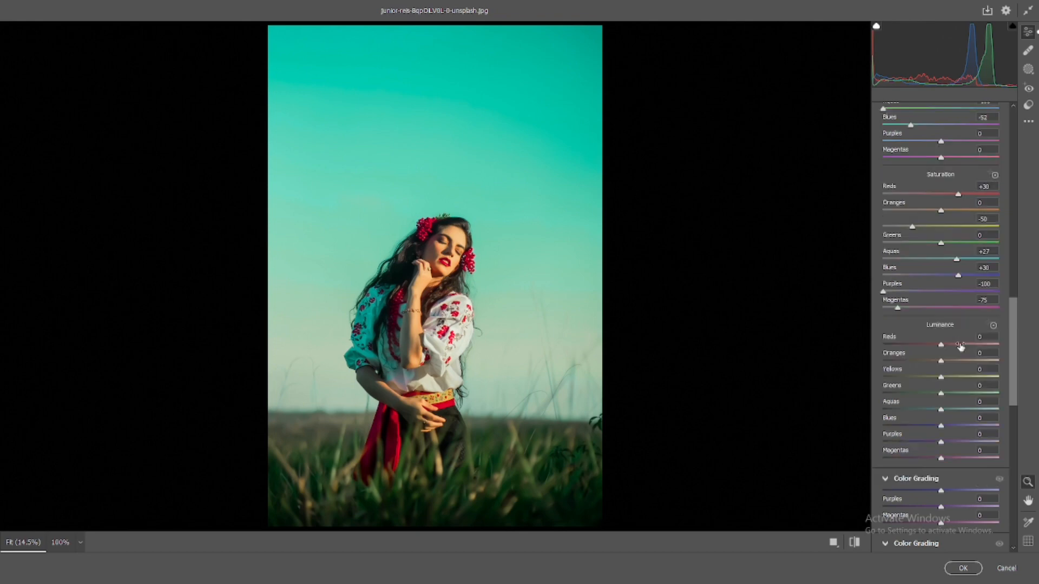
left_click_drag(941, 280, 950, 281)
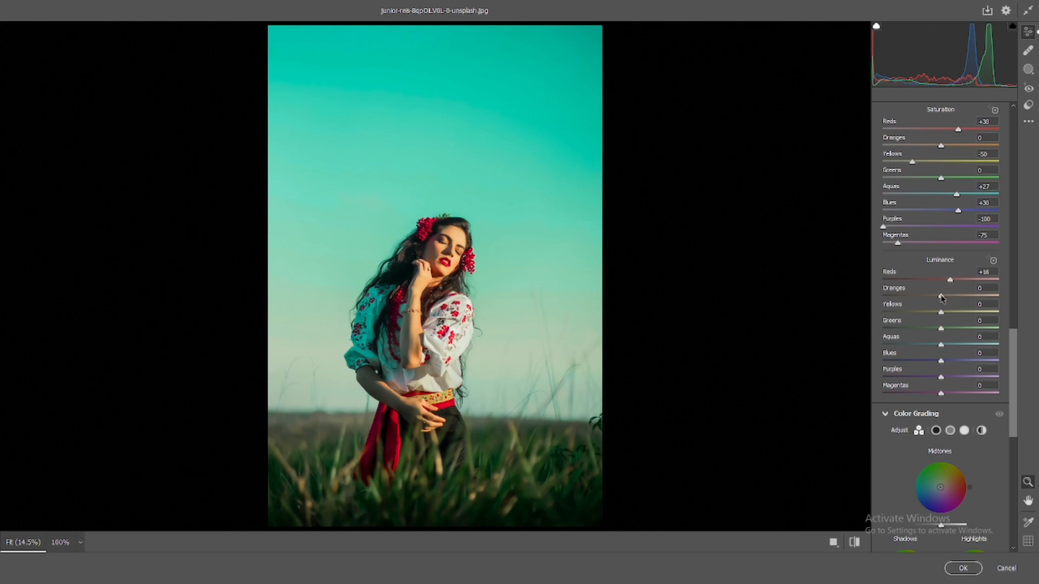
mouse_move(941, 312)
left_mouse_down()
mouse_move(927, 325)
mouse_move(1009, 327)
mouse_move(947, 327)
mouse_move(994, 328)
mouse_move(956, 327)
mouse_move(955, 314)
left_mouse_up()
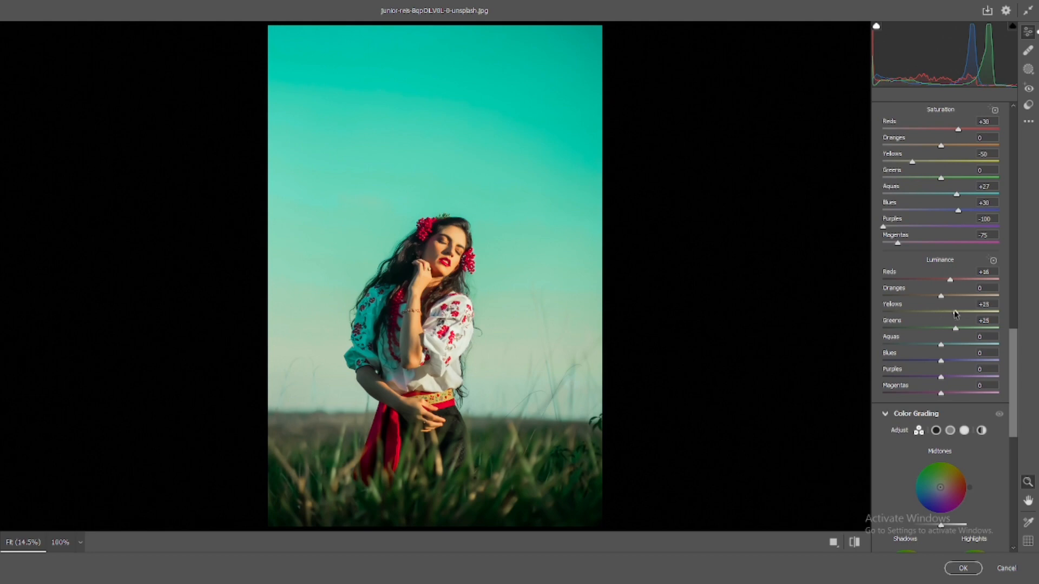
scroll(957, 314, "down", 2)
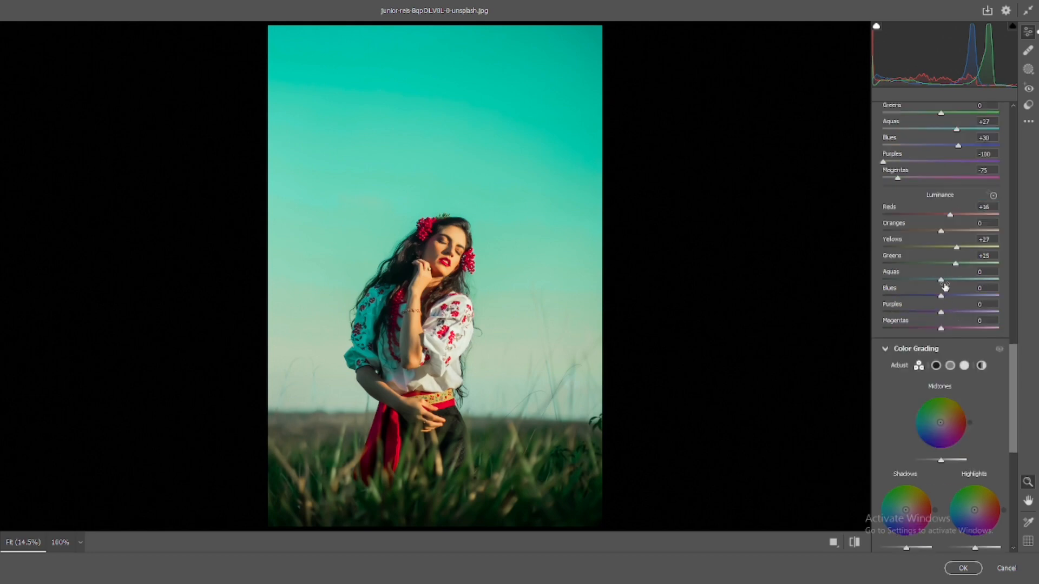
left_click_drag(942, 281, 949, 329)
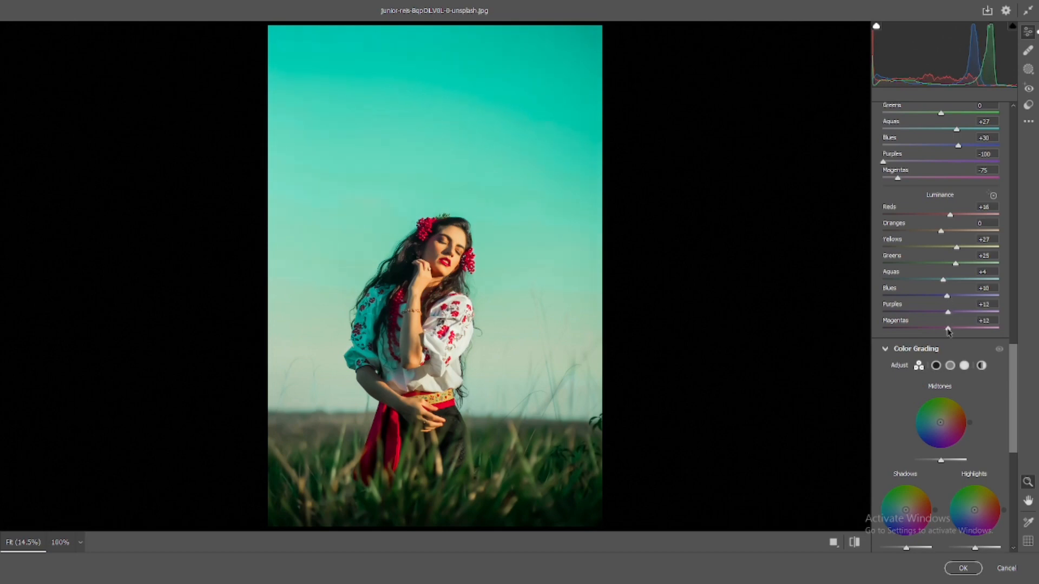
Color grade the shadows with hue 236 and saturation 28, and the highlights with hue 77 and saturation 36
scroll(952, 325, "down", 4)
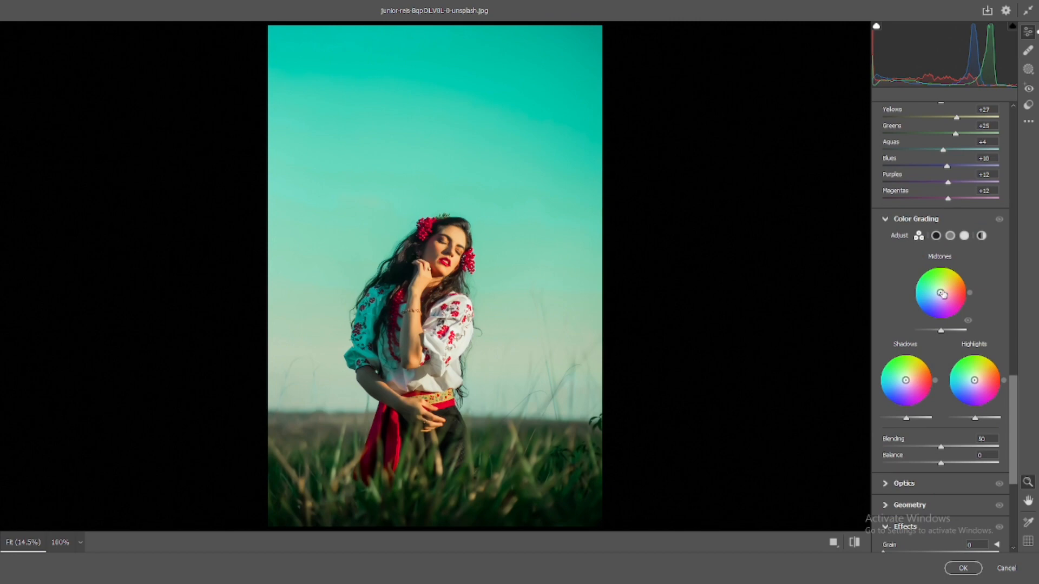
left_click_drag(941, 295, 941, 290)
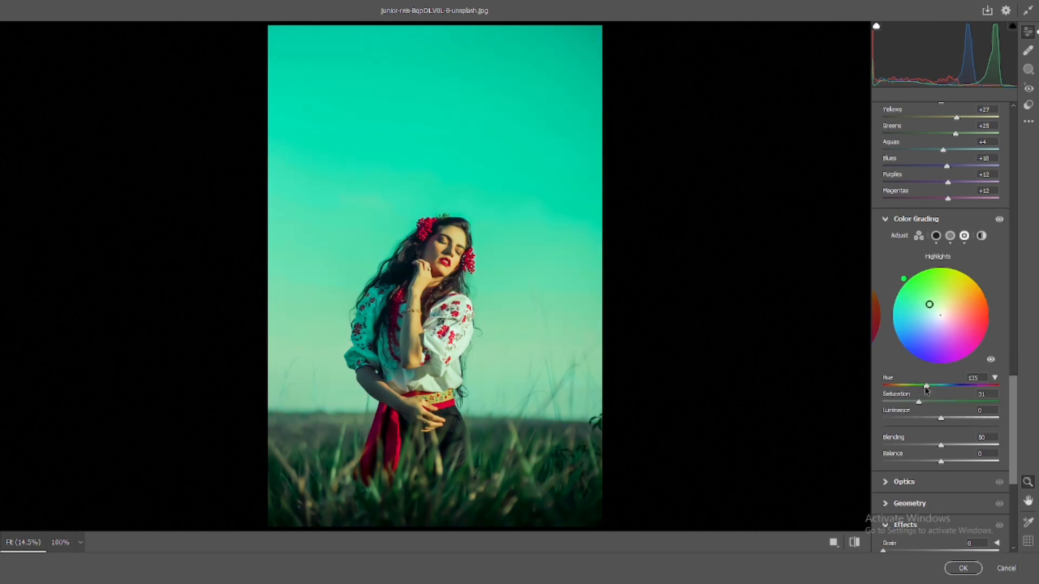
mouse_move(928, 385)
left_mouse_down()
mouse_move(938, 384)
mouse_move(908, 382)
mouse_move(925, 403)
left_mouse_up()
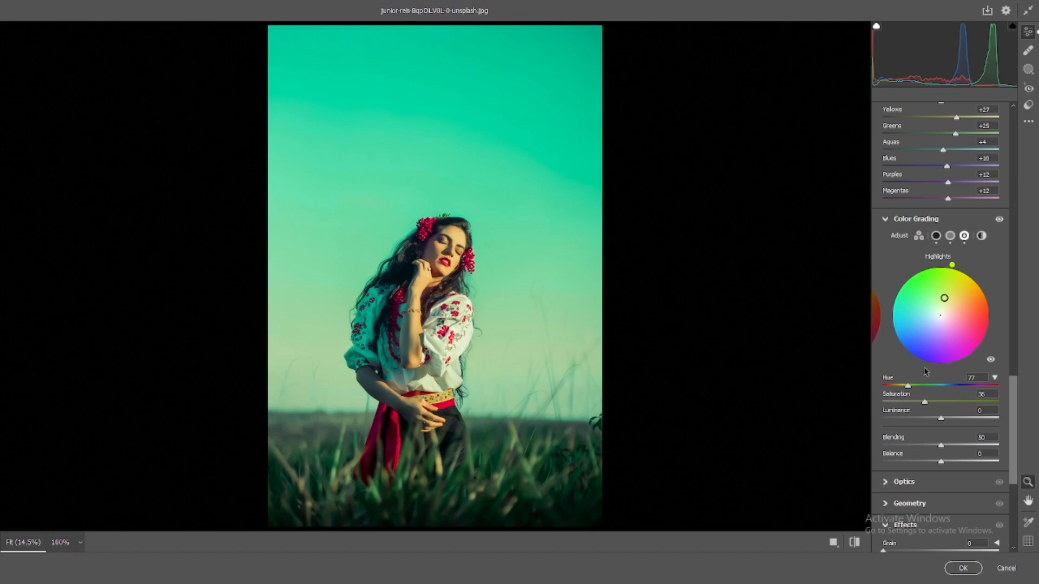
Set the midtones color grade to hue 88 and saturation 32, and the highlights saturation to 43
left_click(936, 236)
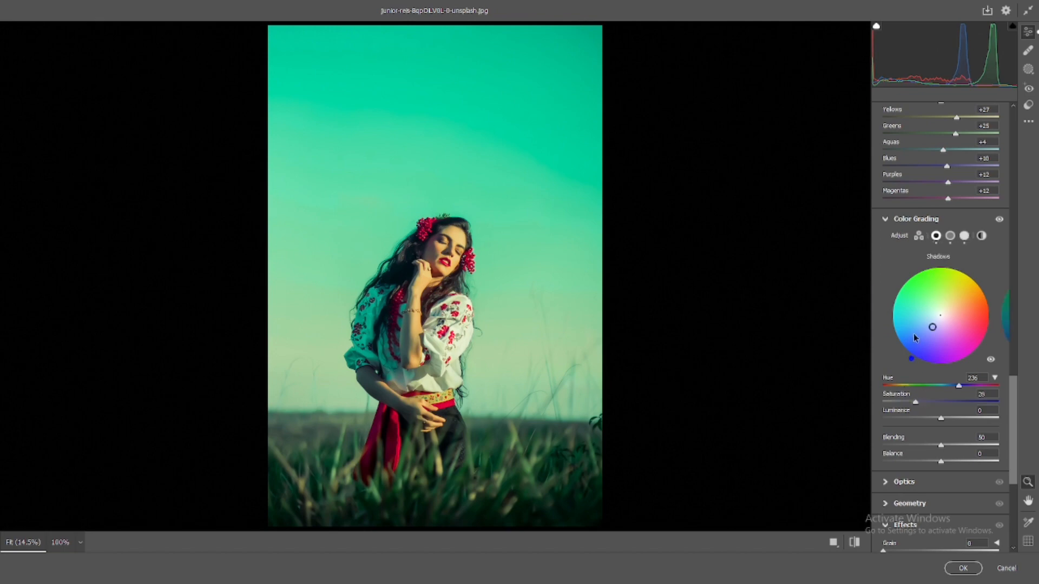
left_click(951, 236)
left_click_drag(913, 275, 940, 265)
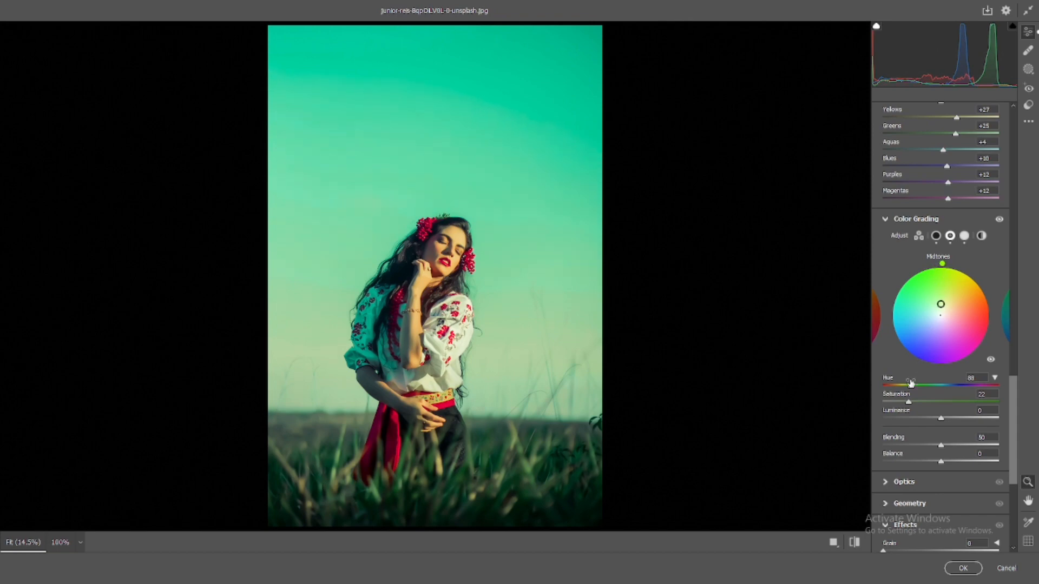
left_click_drag(909, 403, 920, 406)
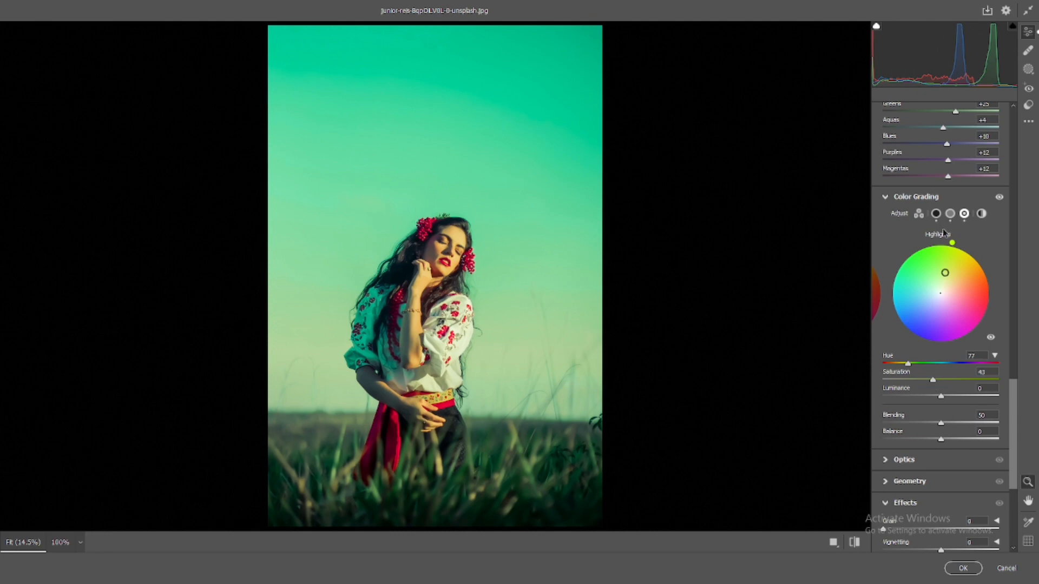
Match the midtones color grade to the highlights by setting hue 77 and saturation 43
left_click(937, 215)
left_click(951, 214)
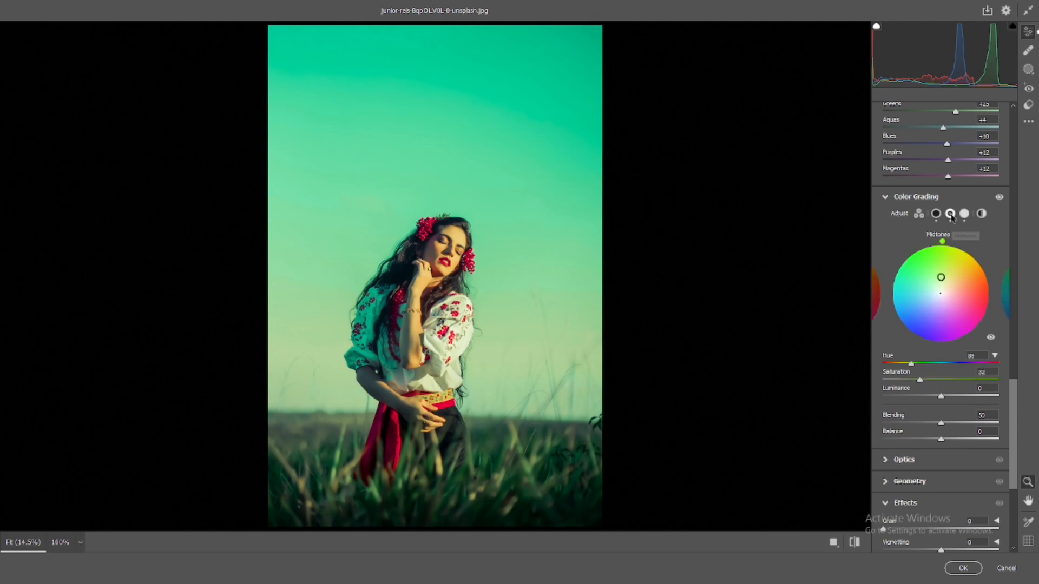
left_click(963, 216)
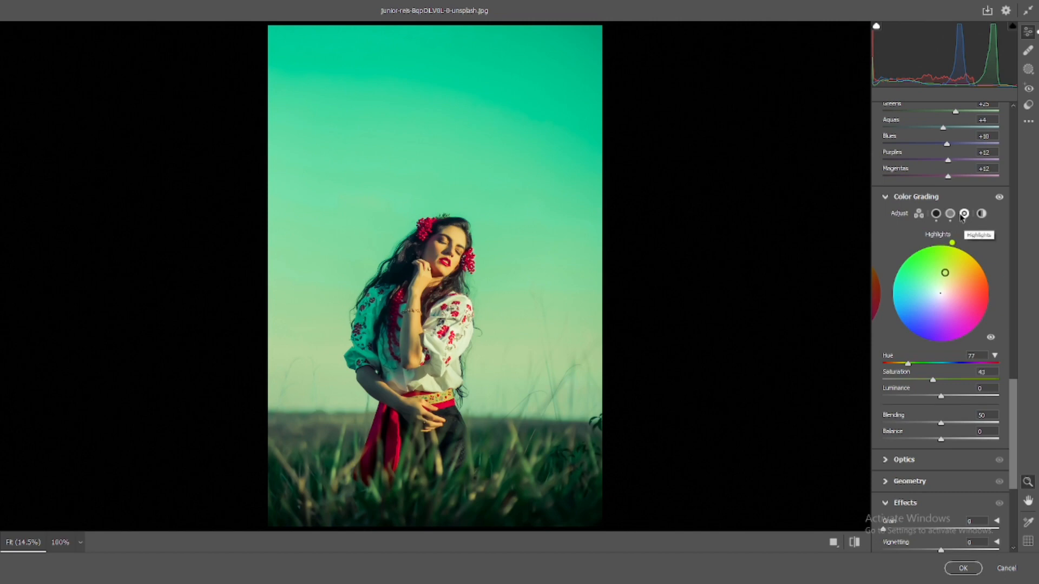
left_click(951, 215)
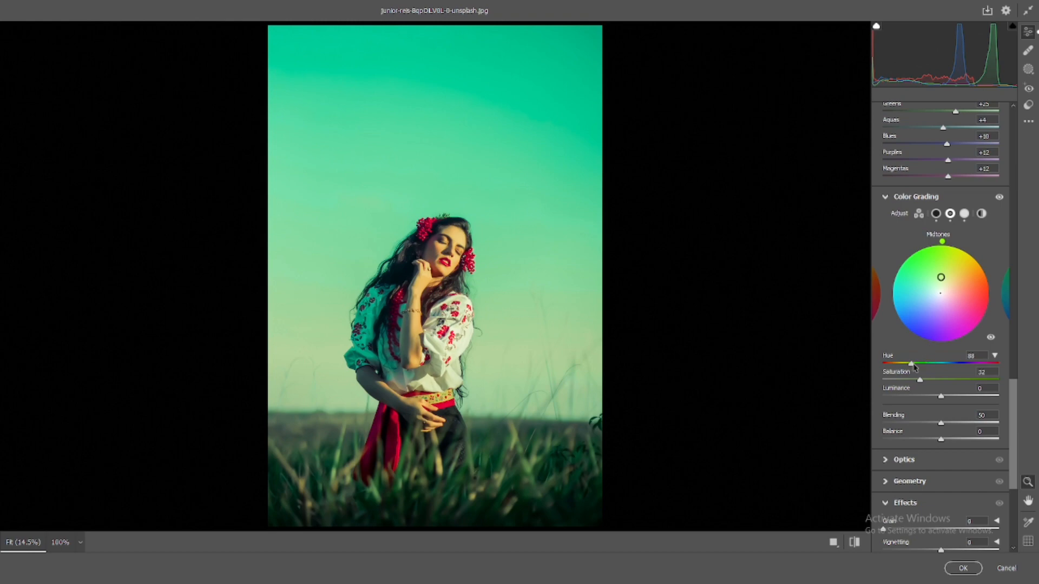
left_click_drag(914, 367, 933, 382)
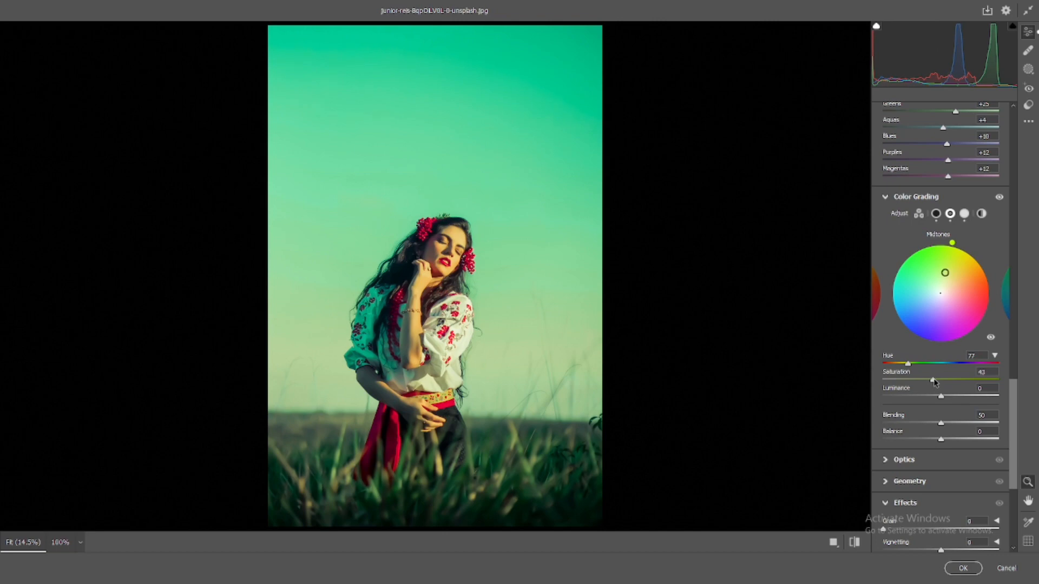
Try a stronger saturation for the shadows color grade and undo the change
left_click(935, 213)
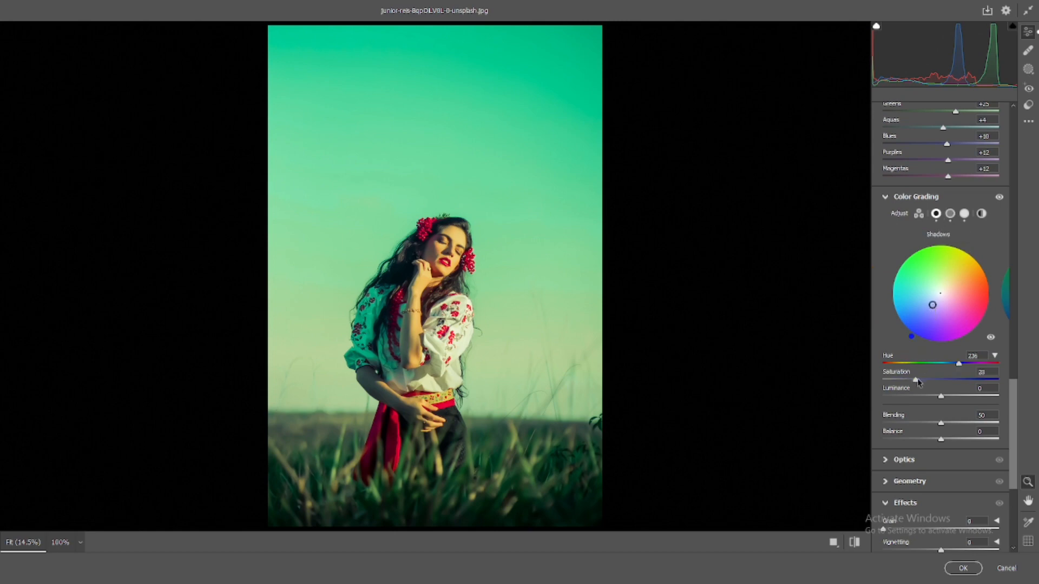
left_click_drag(917, 380, 933, 381)
key("ctrl+z")
Compare the edited photo with its original look by toggling repeatedly between the current and default settings
scroll(939, 261, "up", 5)
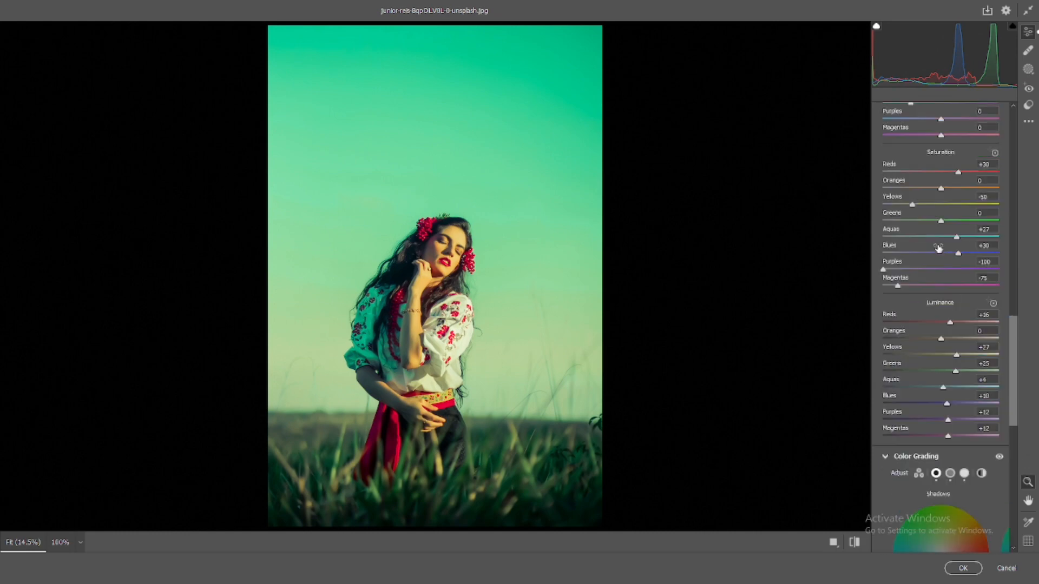
scroll(939, 261, "down", 4)
left_click(854, 541)
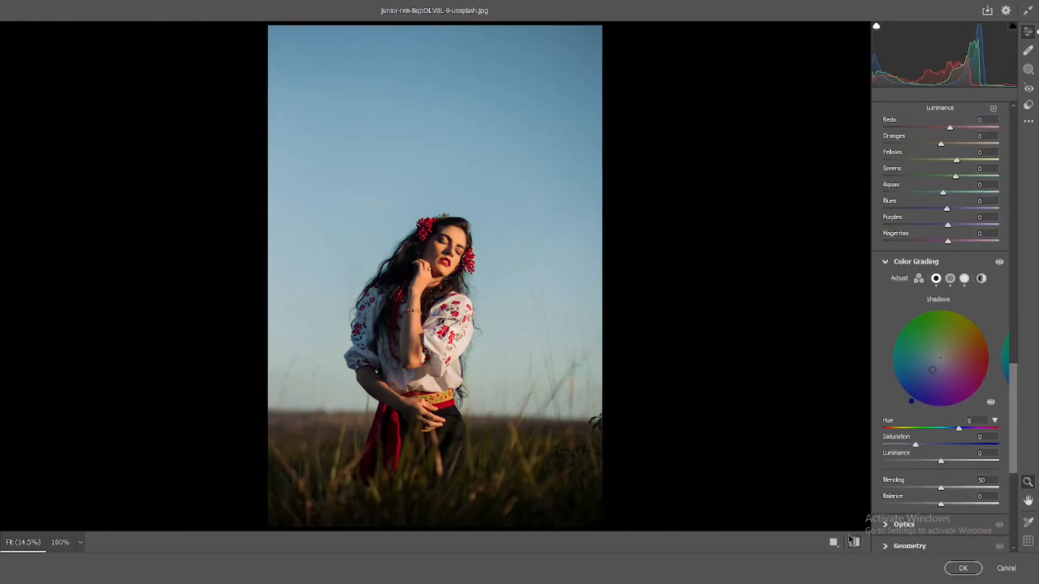
left_click(854, 542)
left_click(854, 542)
left_click(854, 541)
left_click(854, 542)
left_click(854, 542)
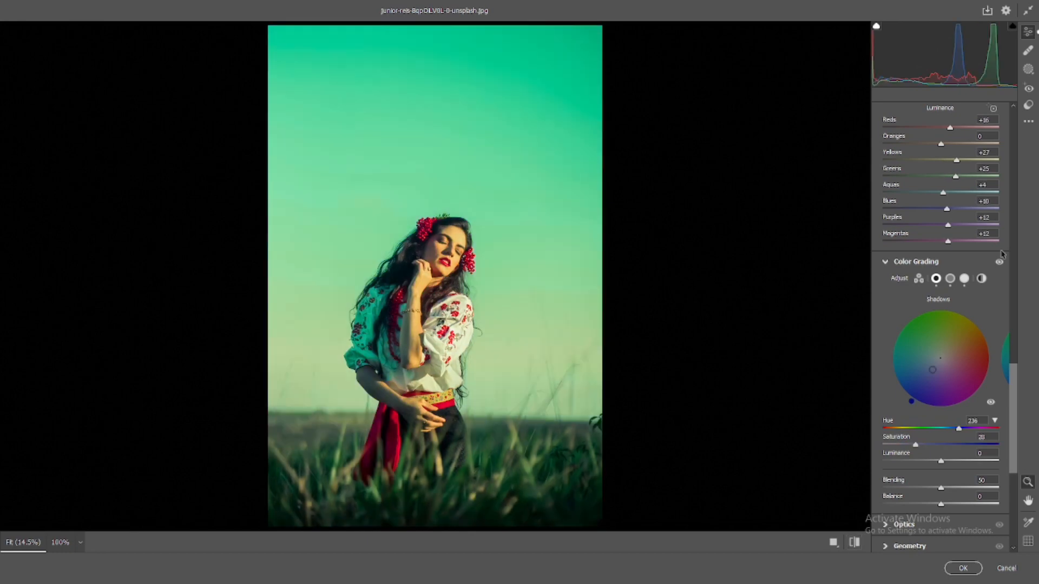
Try a point curve with three added points, black point output at 12 and raised highlights, and reset the channel
scroll(942, 325, "up", 6)
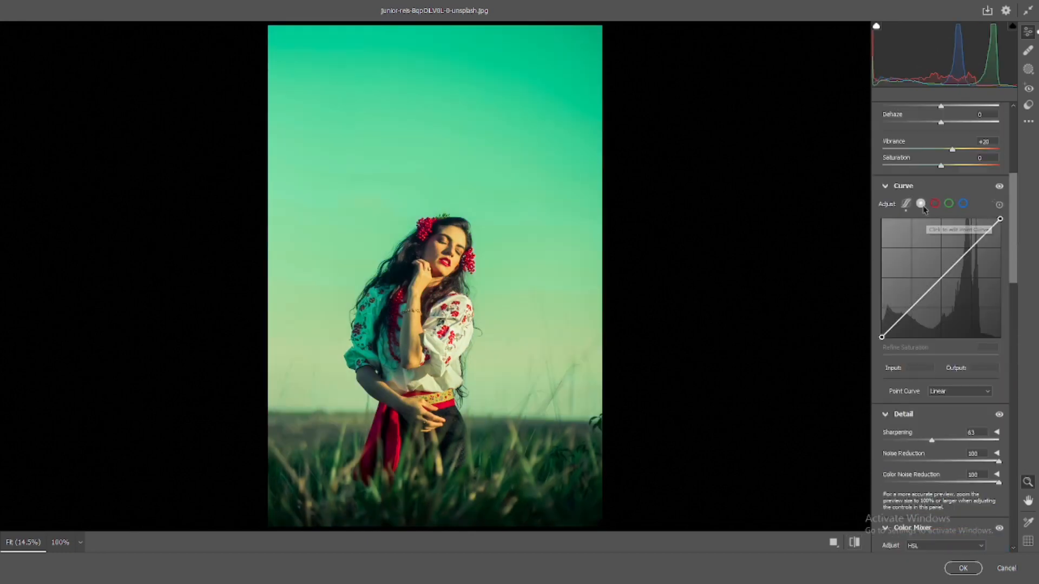
left_click(971, 247)
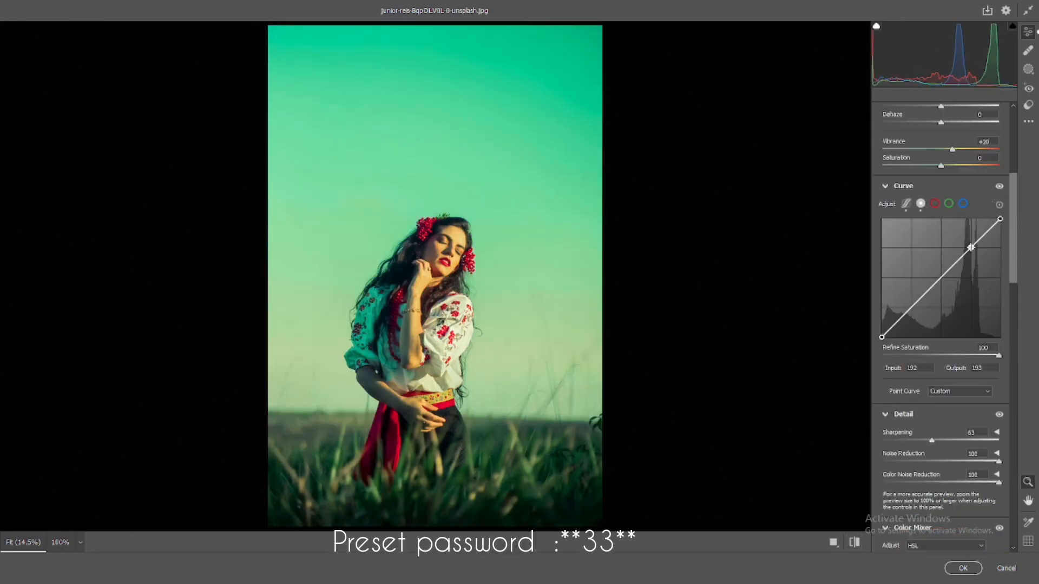
left_click(941, 278)
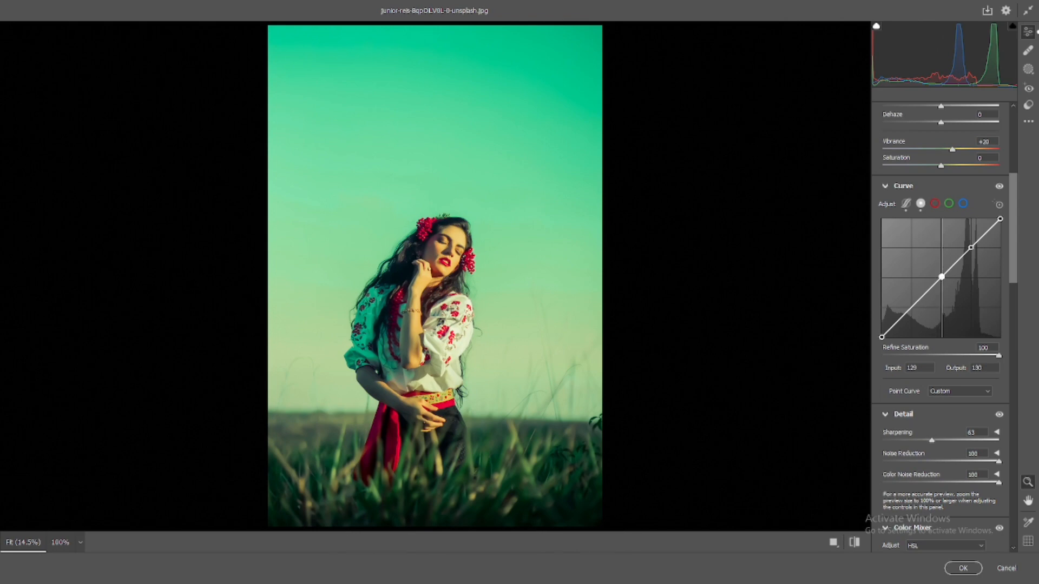
left_click(911, 308)
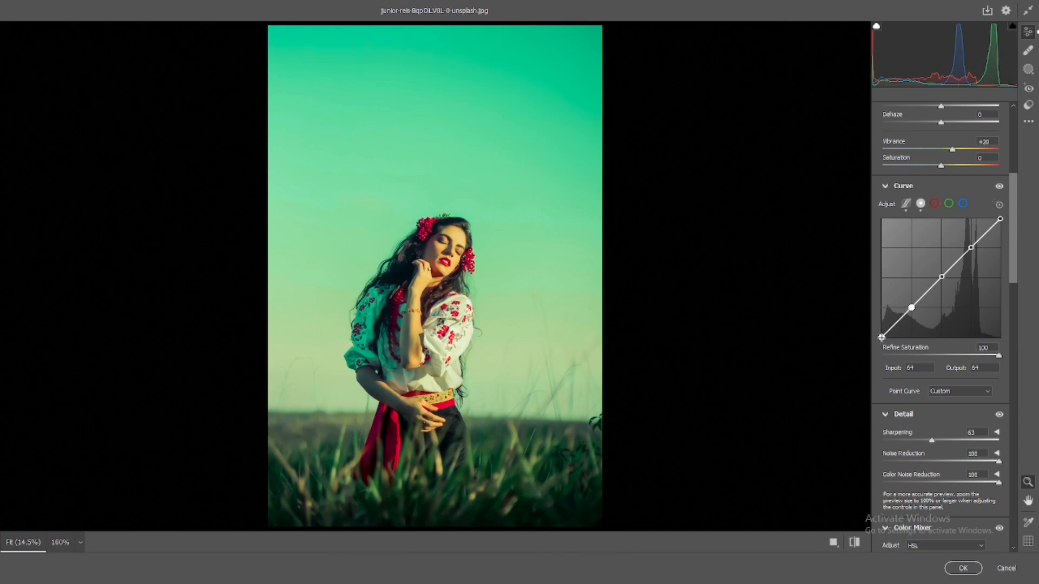
left_click_drag(882, 337, 881, 332)
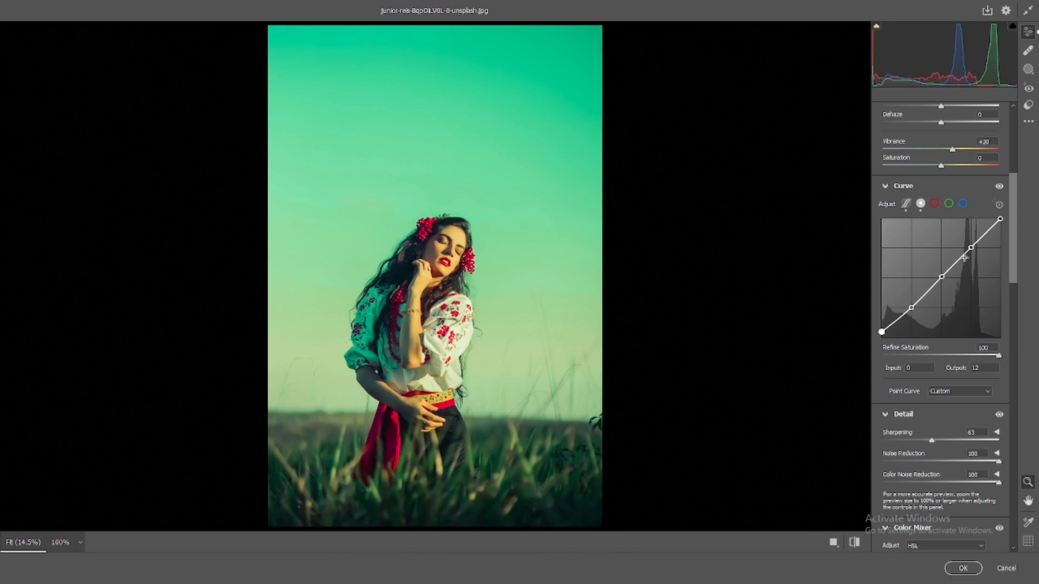
mouse_move(970, 247)
left_mouse_down()
mouse_move(969, 232)
mouse_move(970, 241)
left_mouse_up()
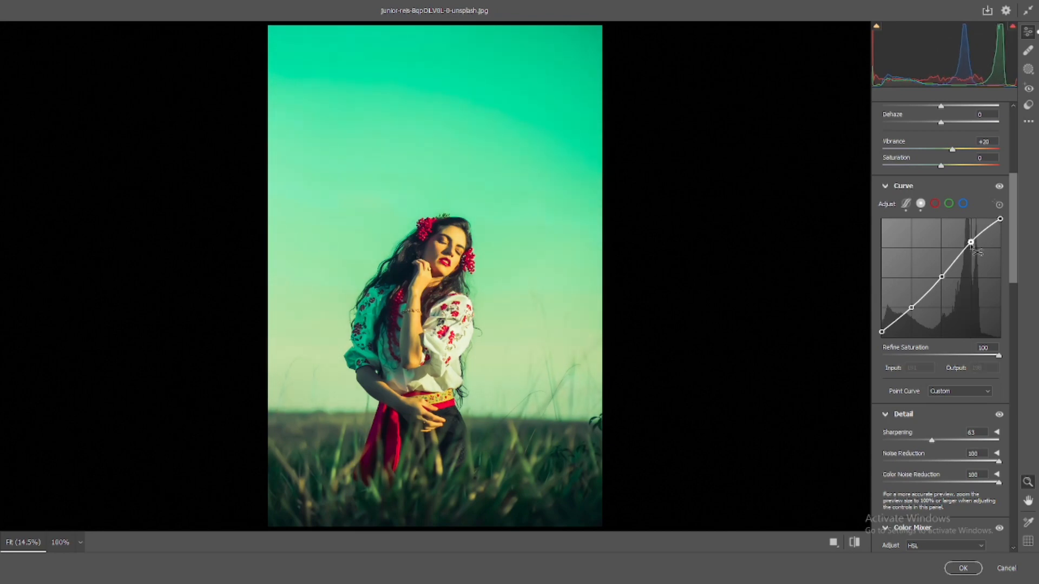
right_click(953, 236)
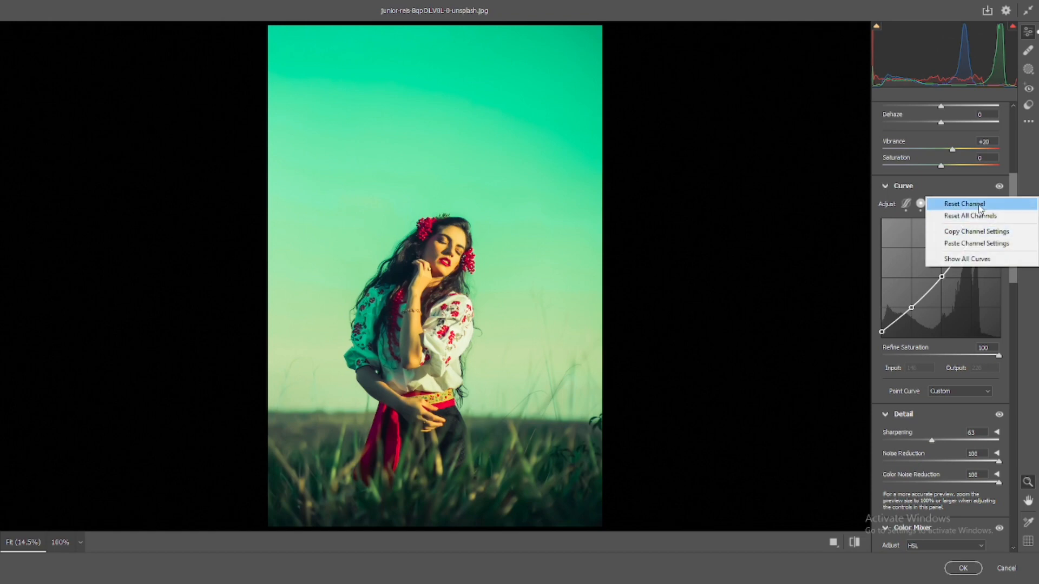
left_click(966, 204)
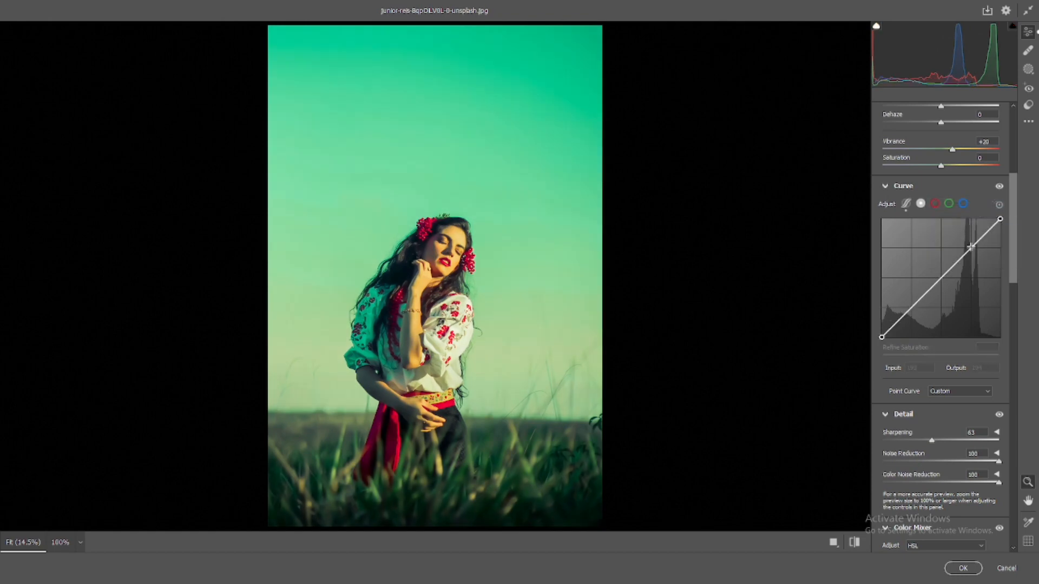
Add highlight, midtone and shadow points to the point curve at about the quarter marks and raise the black point output to 15
left_click(971, 247)
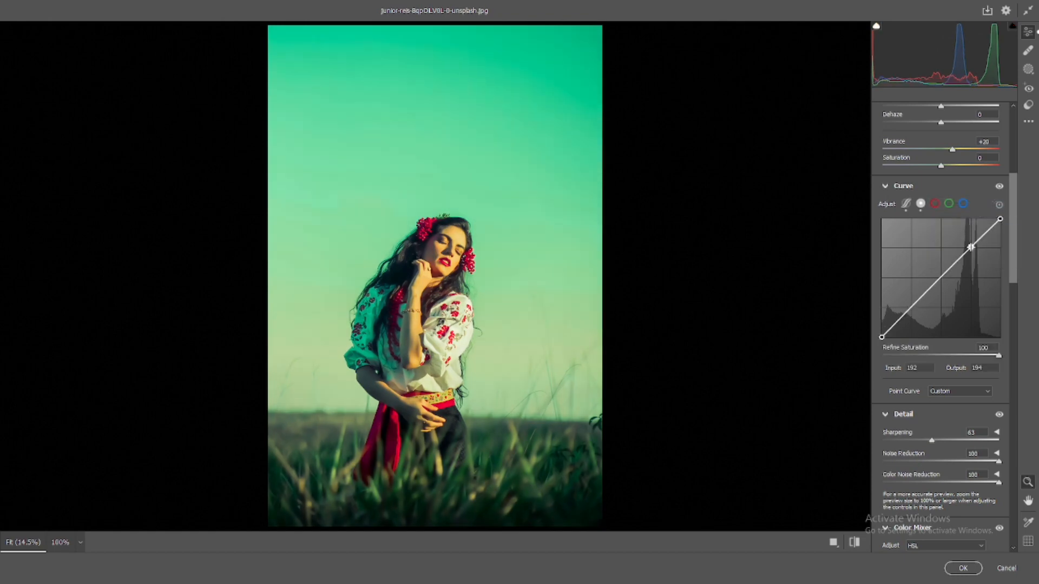
left_click(941, 278)
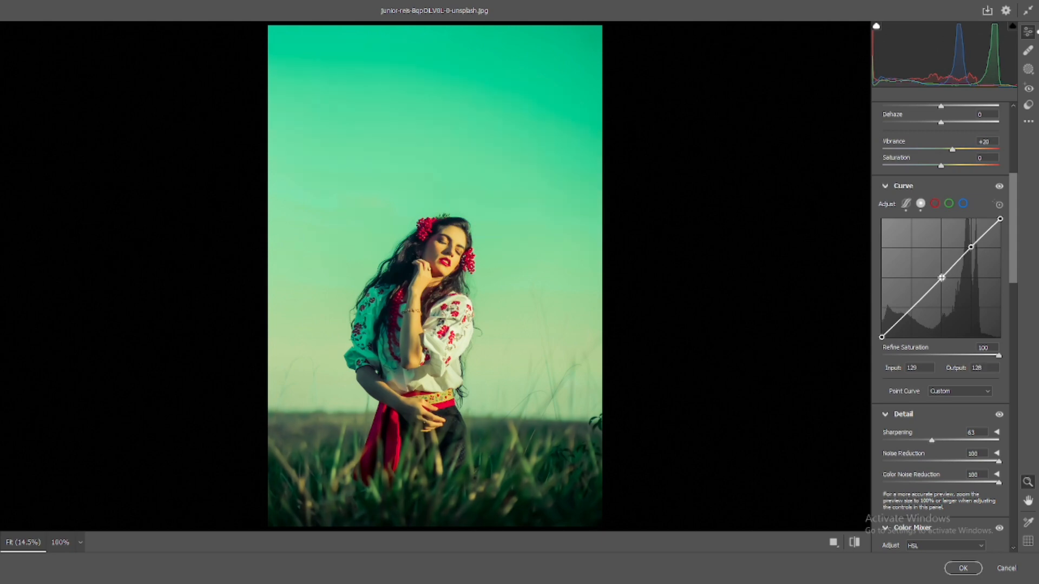
left_click(911, 308)
left_click_drag(882, 337, 882, 330)
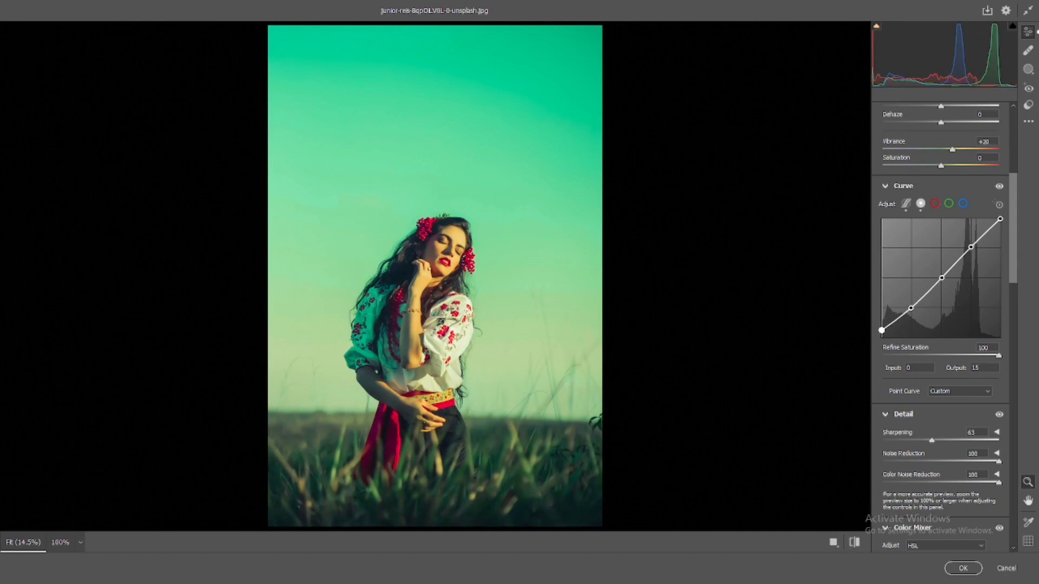
Shape the point curve with the shadow point at input 62, output 57, slightly raised highlights and the white point output at 247
left_click(911, 307)
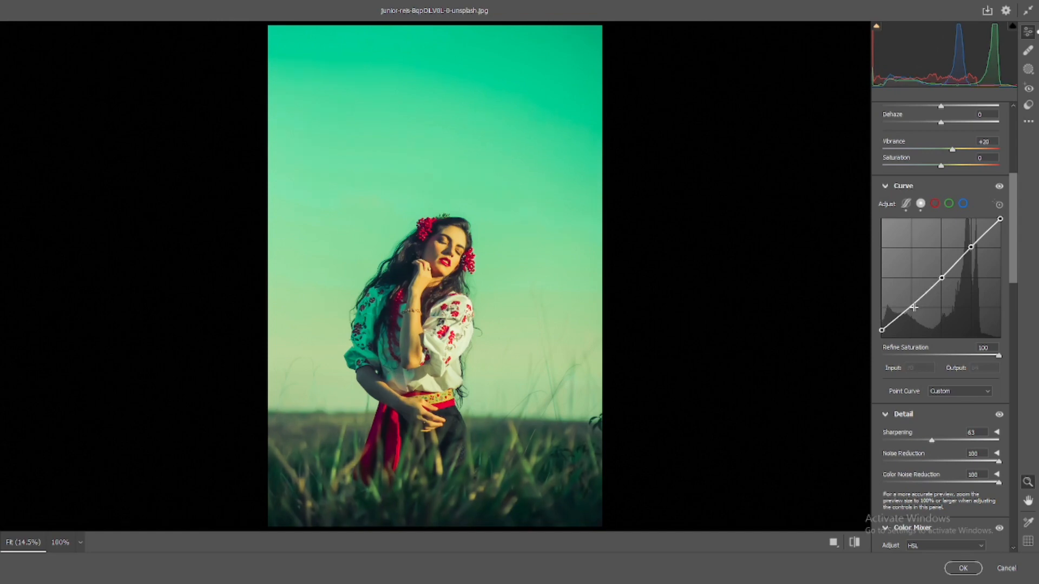
left_click_drag(910, 310, 911, 311)
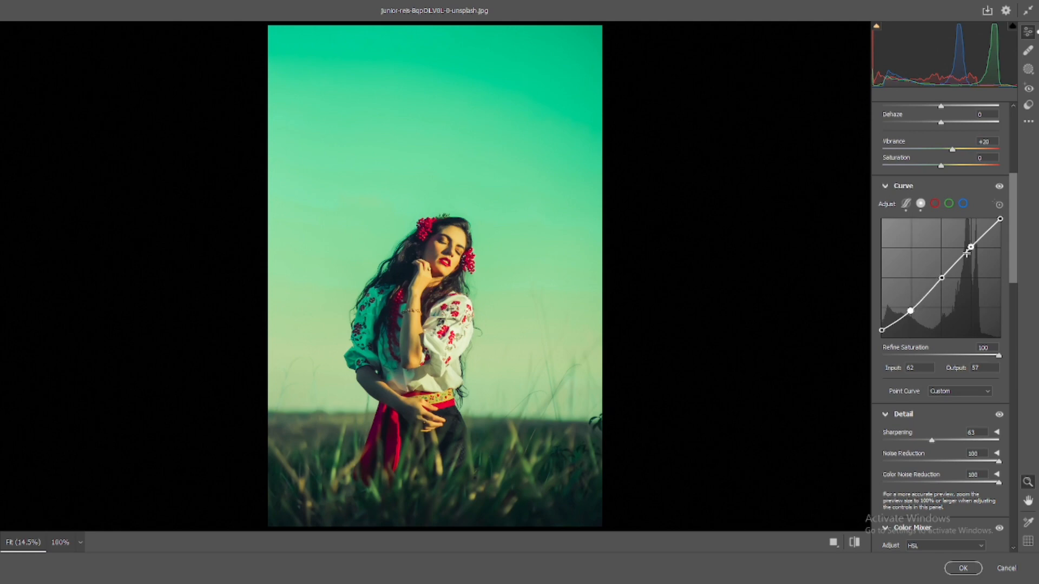
left_click_drag(971, 247, 1000, 222)
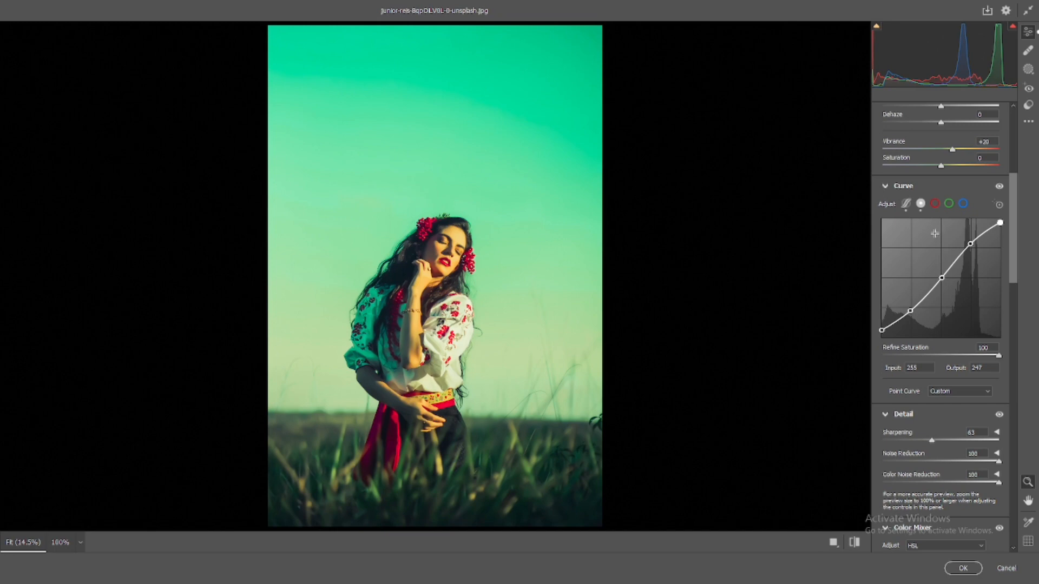
Add highlight, midtone and shadow points to the blue channel curve, raising the shadow point to input 62, output 73
left_click(935, 204)
left_click(962, 204)
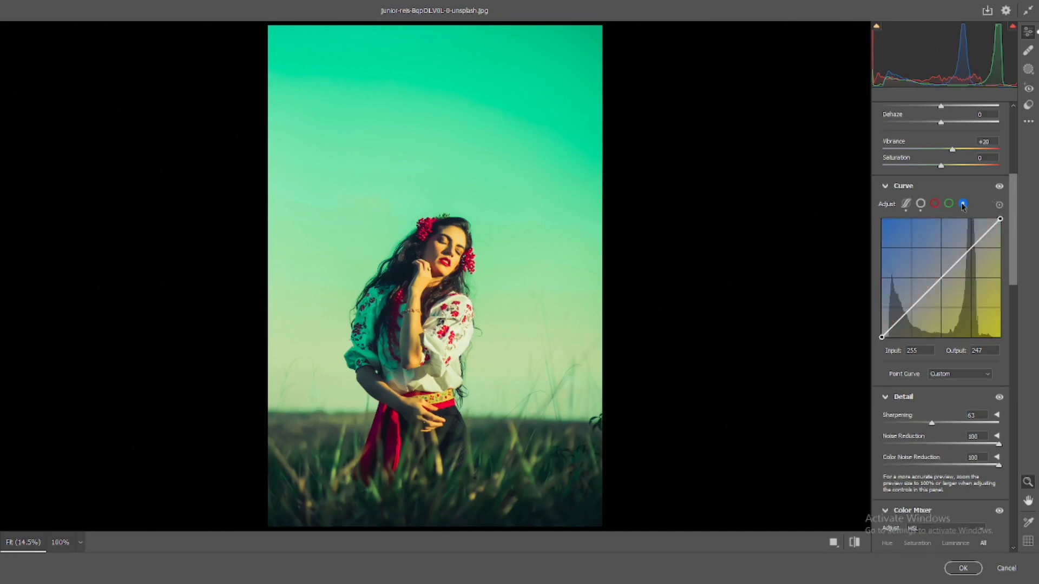
left_click(971, 249)
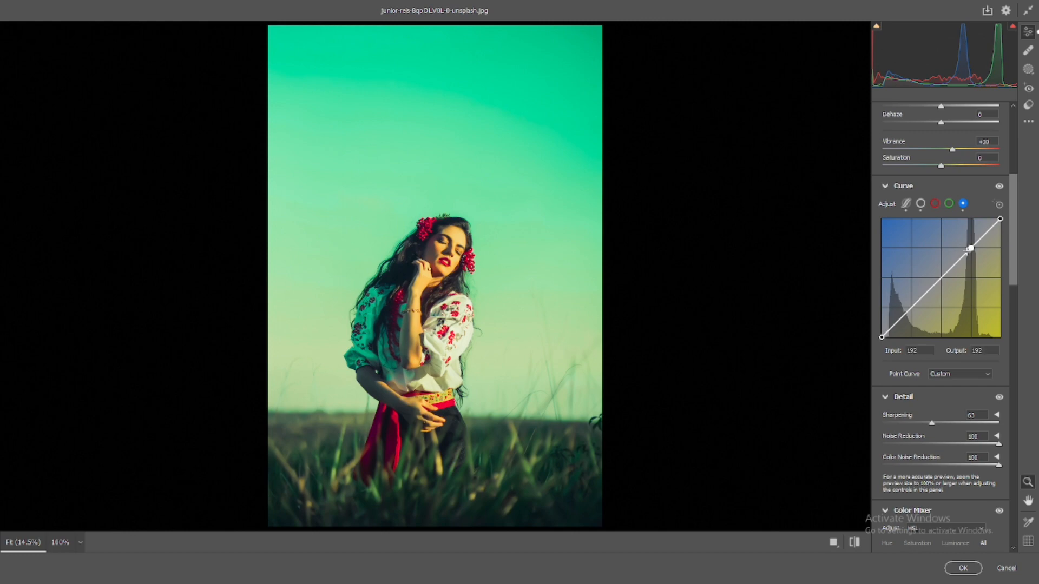
left_click(941, 278)
left_click(911, 307)
key("Delete")
left_click_drag(911, 307, 911, 303)
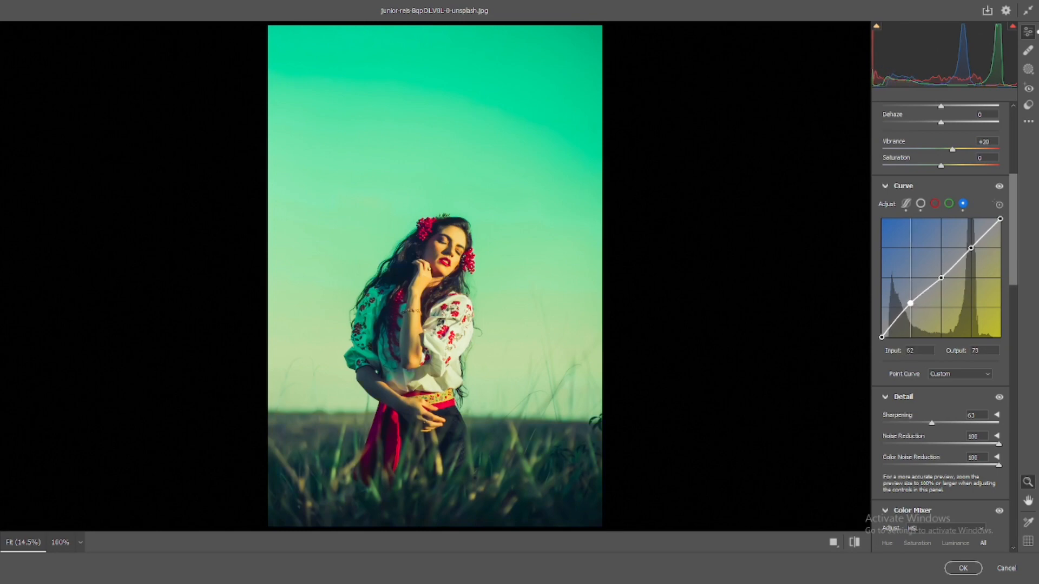
Refine the blue channel curve with the highlight point at input 216, output 212 and the shadow point at input 49, output 60
left_click(971, 248)
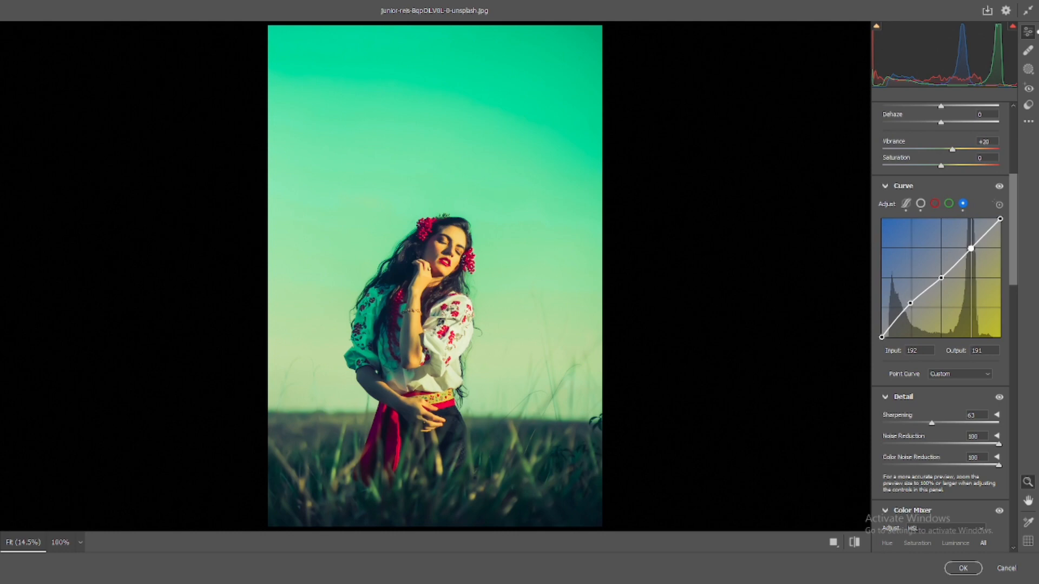
left_click_drag(972, 249, 973, 248)
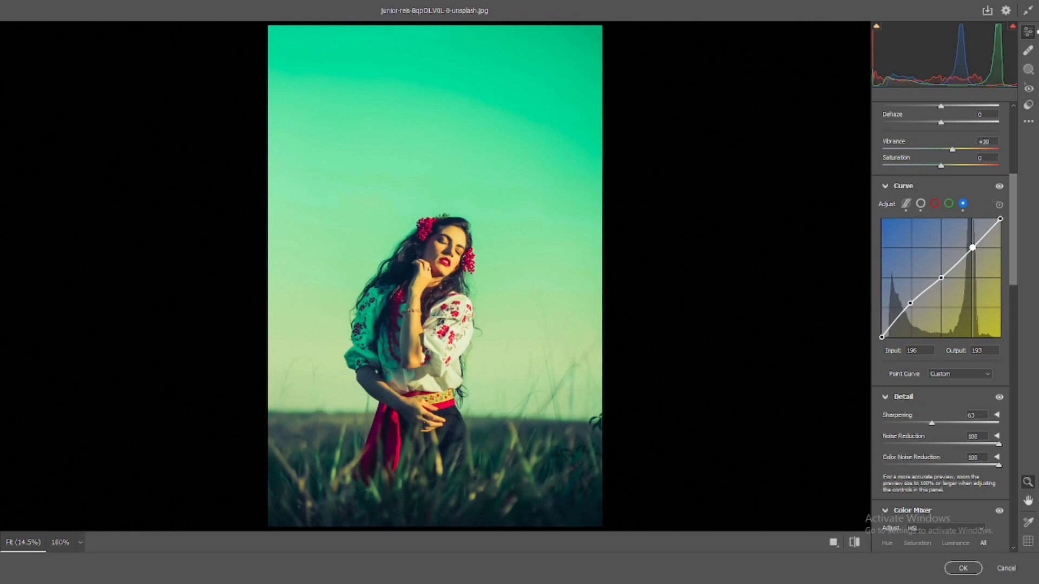
left_click_drag(972, 247, 972, 247)
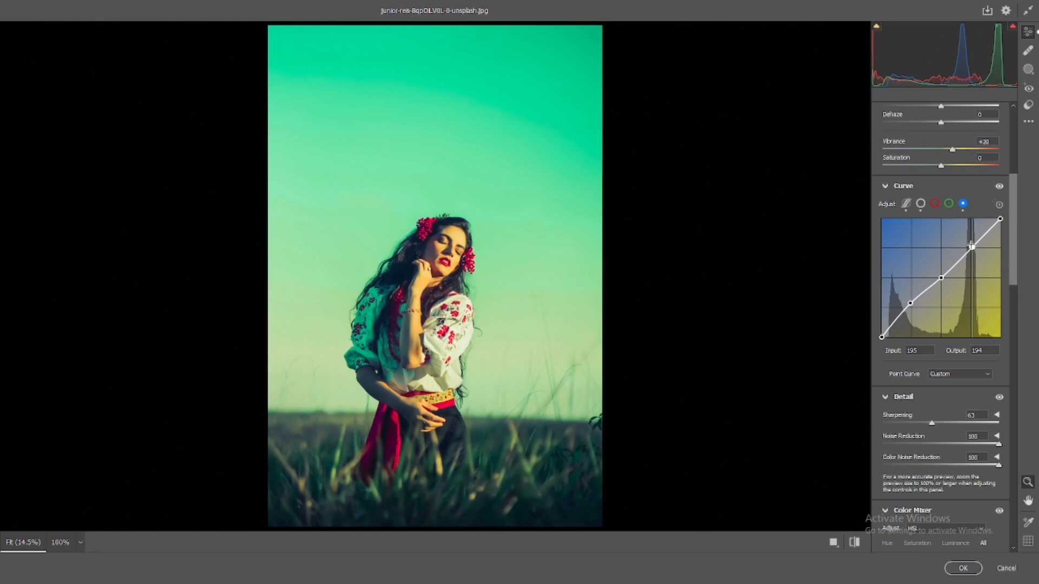
left_click_drag(910, 303, 911, 306)
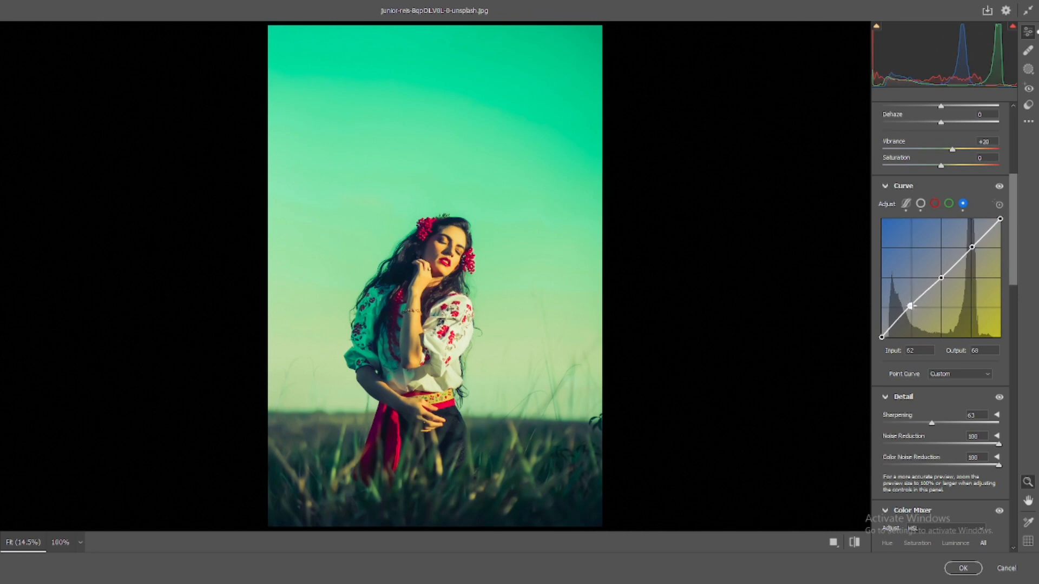
left_click_drag(972, 247, 982, 239)
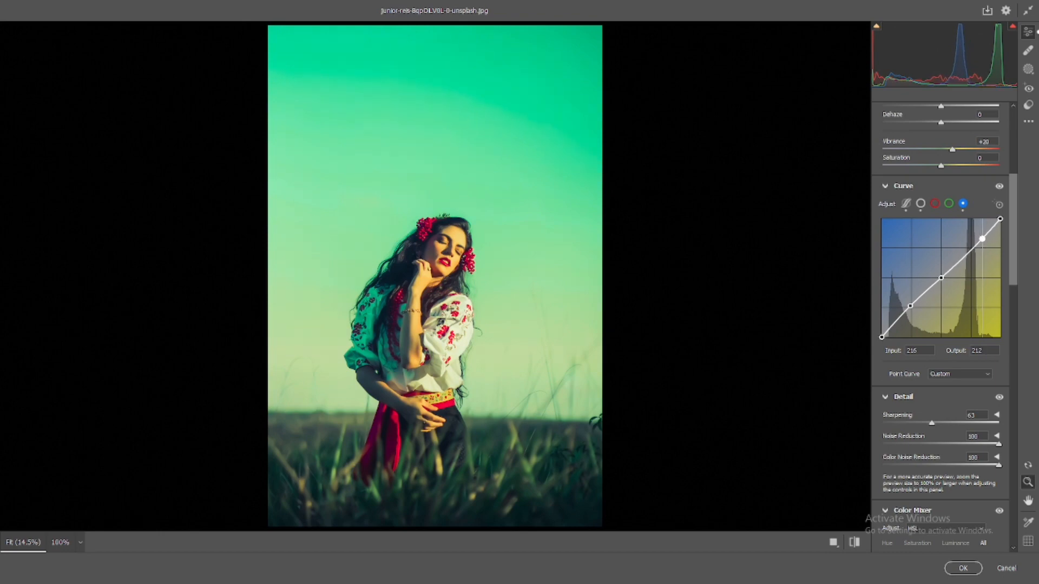
left_click_drag(911, 306, 904, 310)
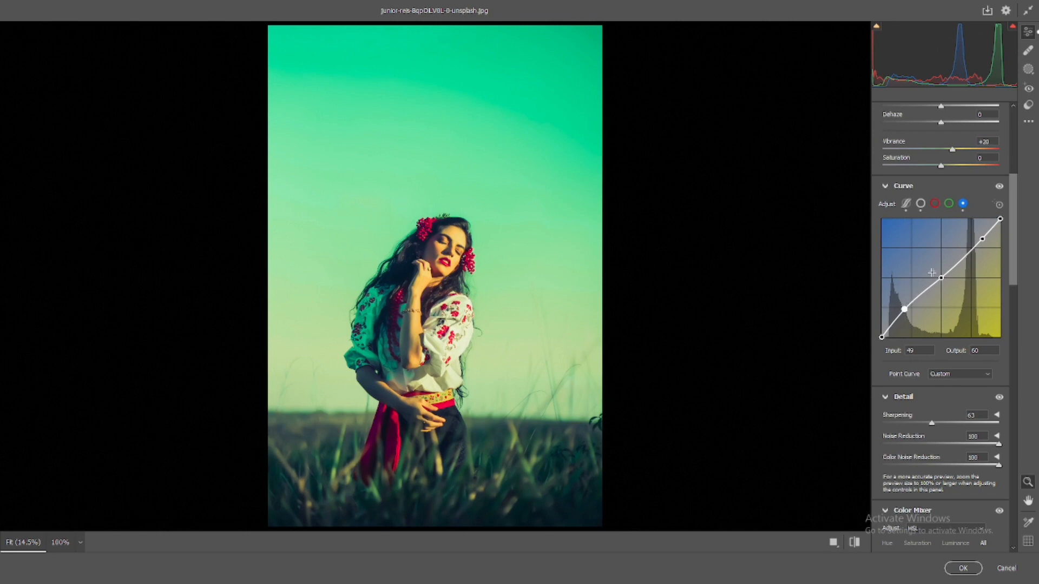
Copy the blue channel's curve settings and paste them into the green channel
left_click(949, 203)
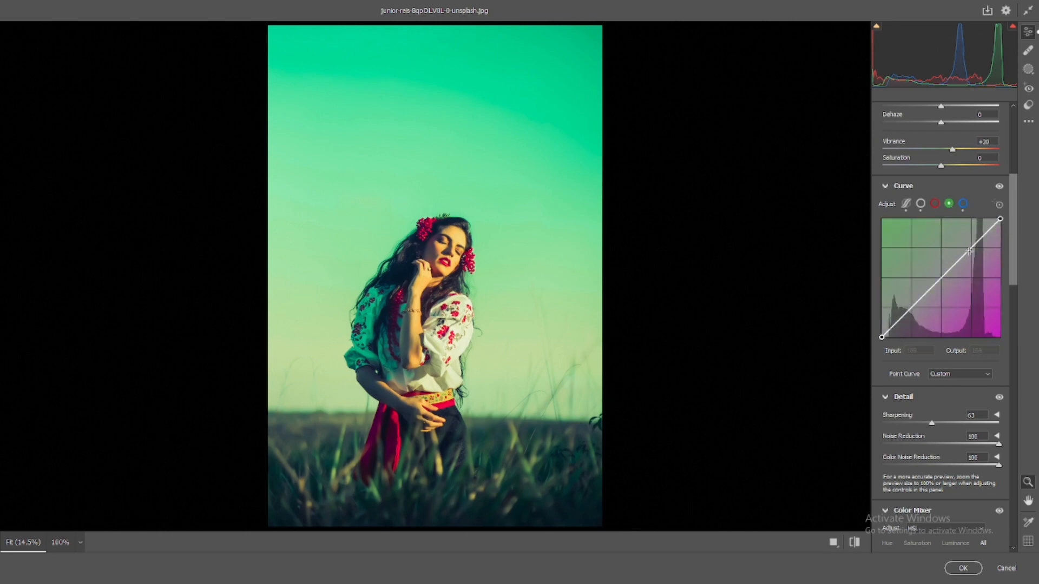
left_click(963, 203)
right_click(966, 225)
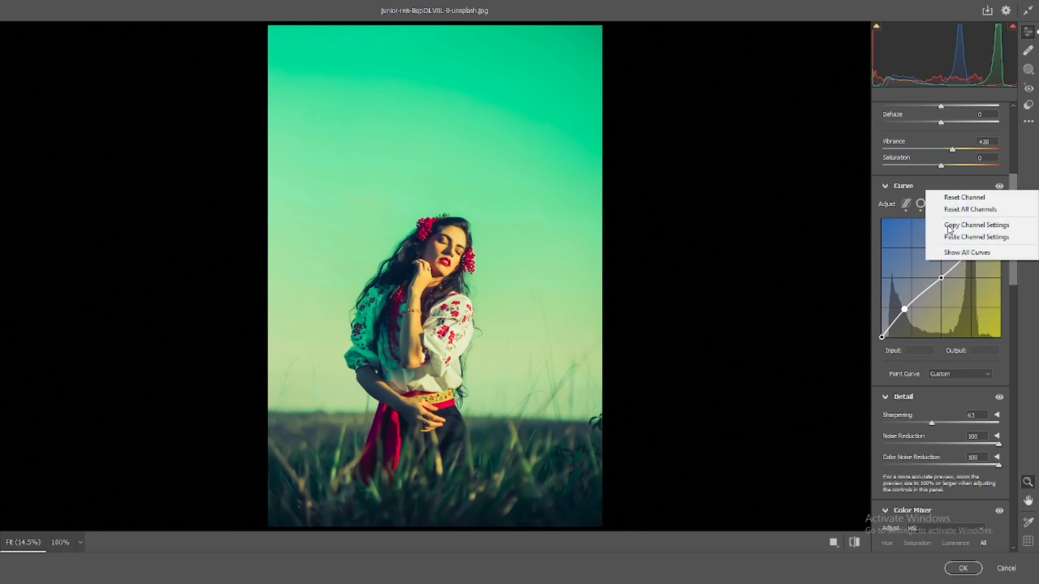
left_click(970, 226)
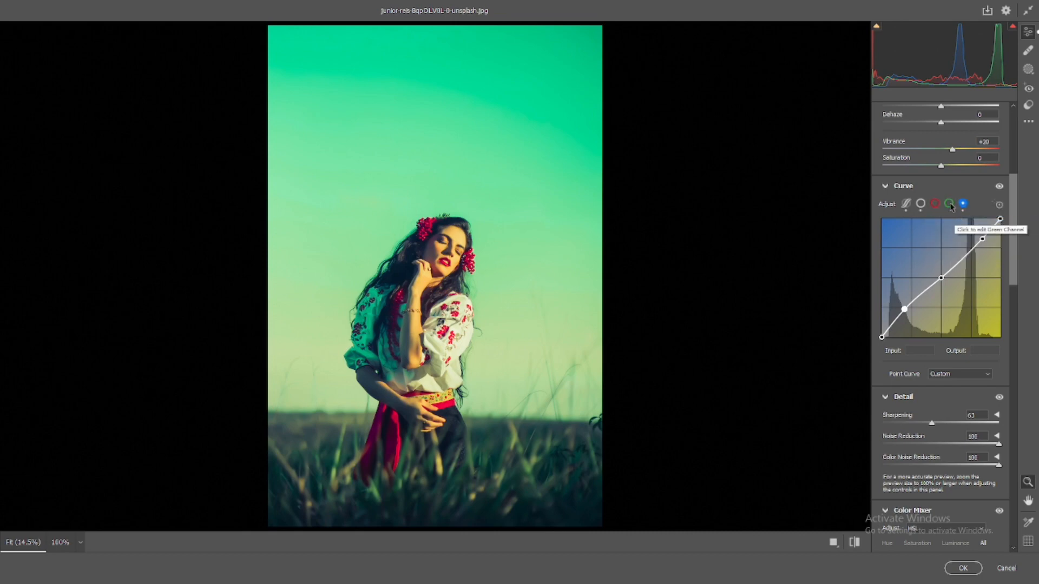
left_click(949, 204)
right_click(946, 230)
left_click(952, 237)
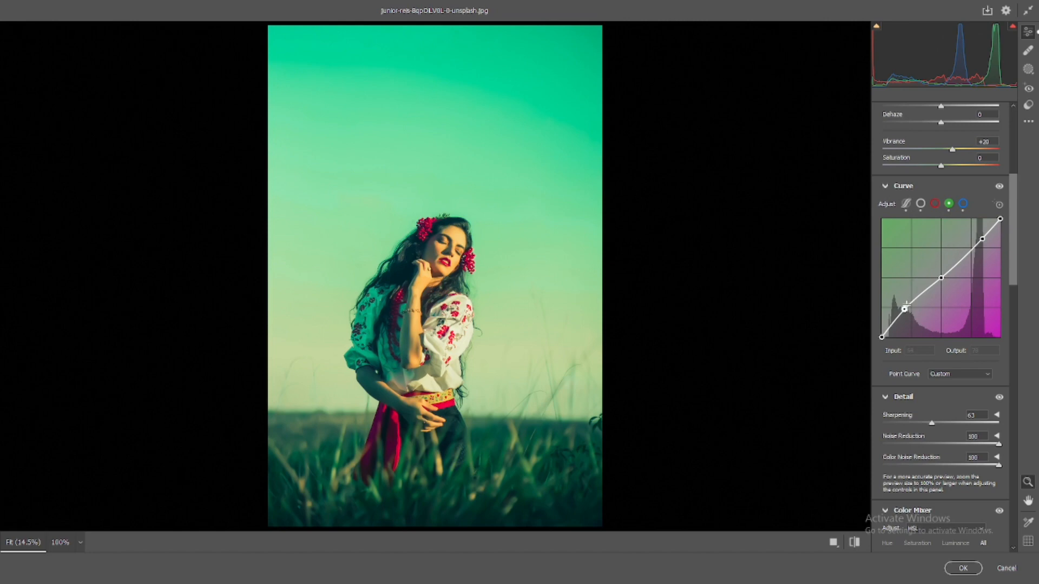
Try green curve points at input 54, output 56 and input 217, output 222, and reset the green channel
left_click_drag(905, 309, 907, 311)
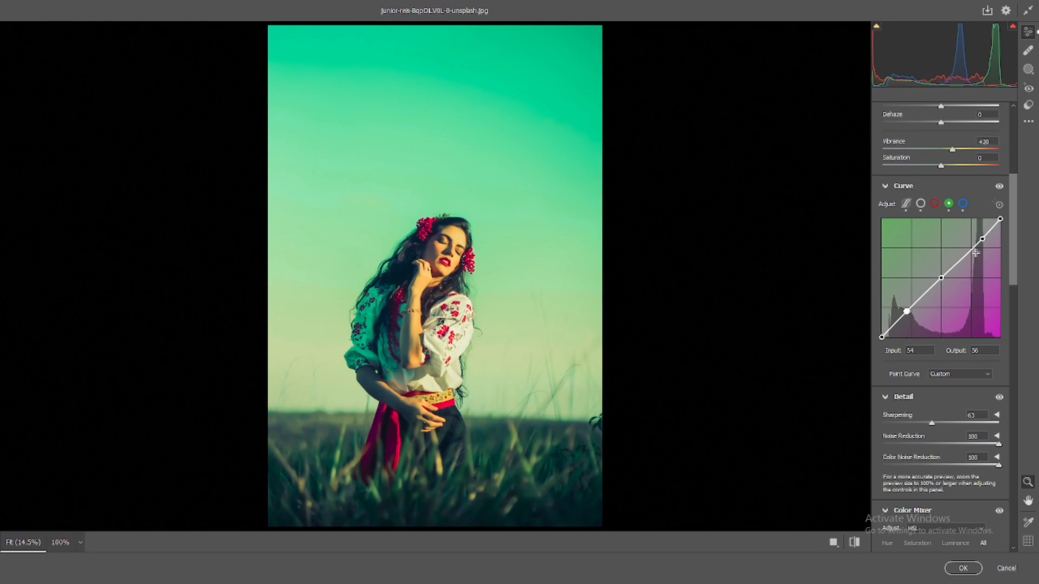
left_click_drag(983, 239, 982, 234)
right_click(959, 233)
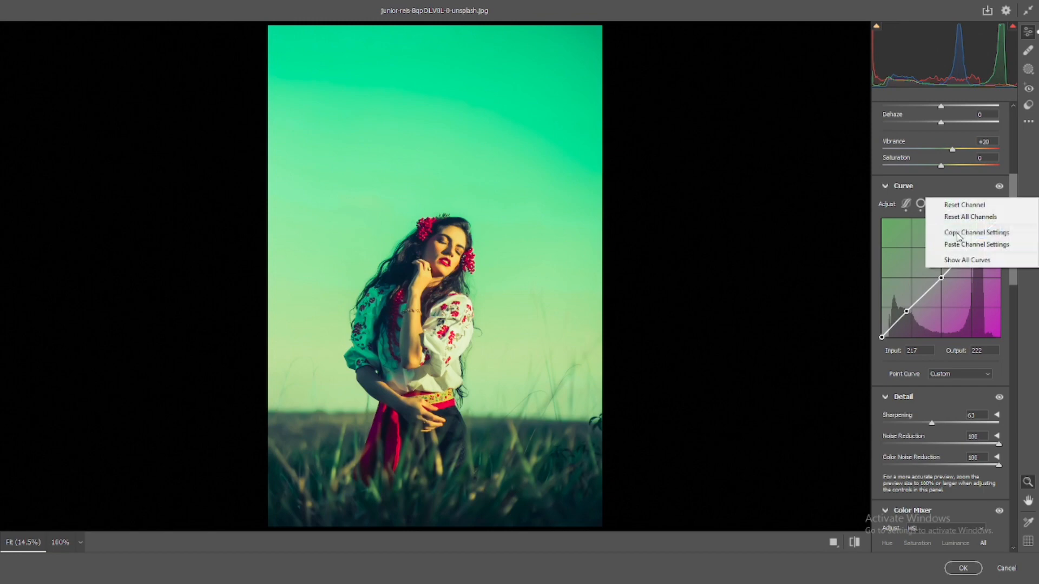
left_click(966, 205)
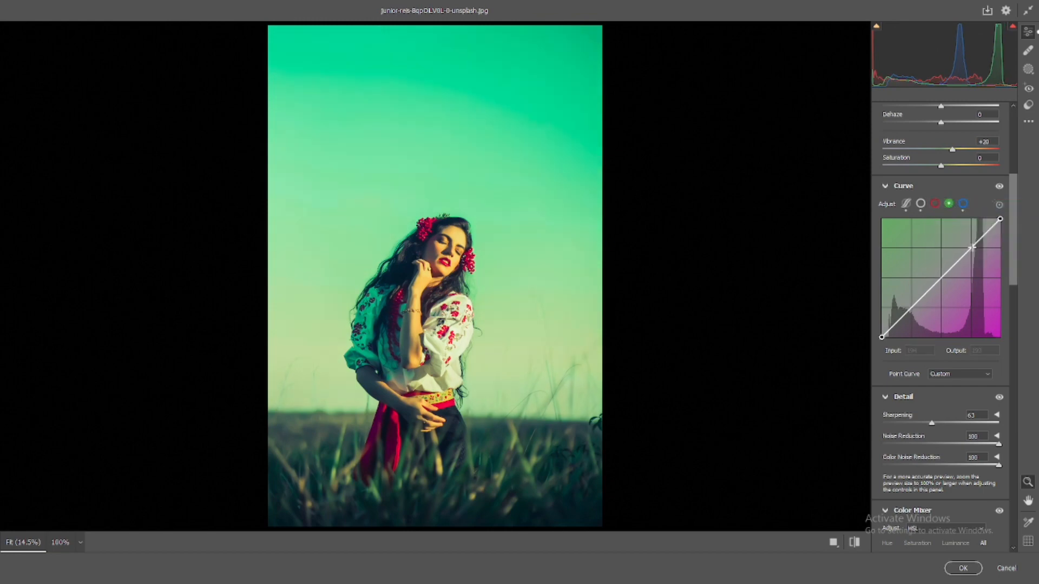
Add highlight, midtone and shadow points to the green channel curve, with the shadow point at input 64, output 69
left_click(971, 248)
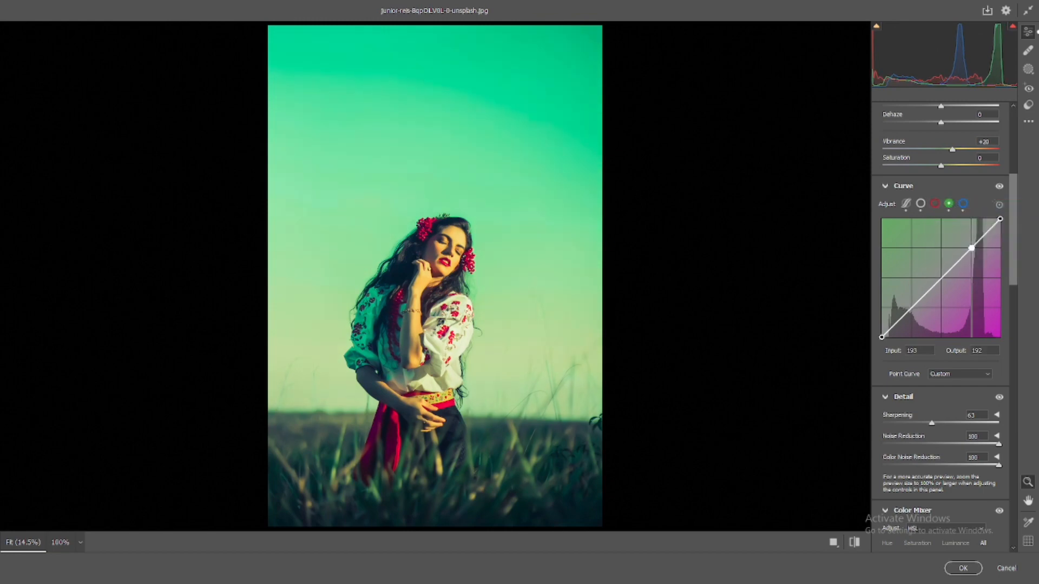
left_click(942, 279)
left_click_drag(913, 306, 912, 306)
double_click(913, 308)
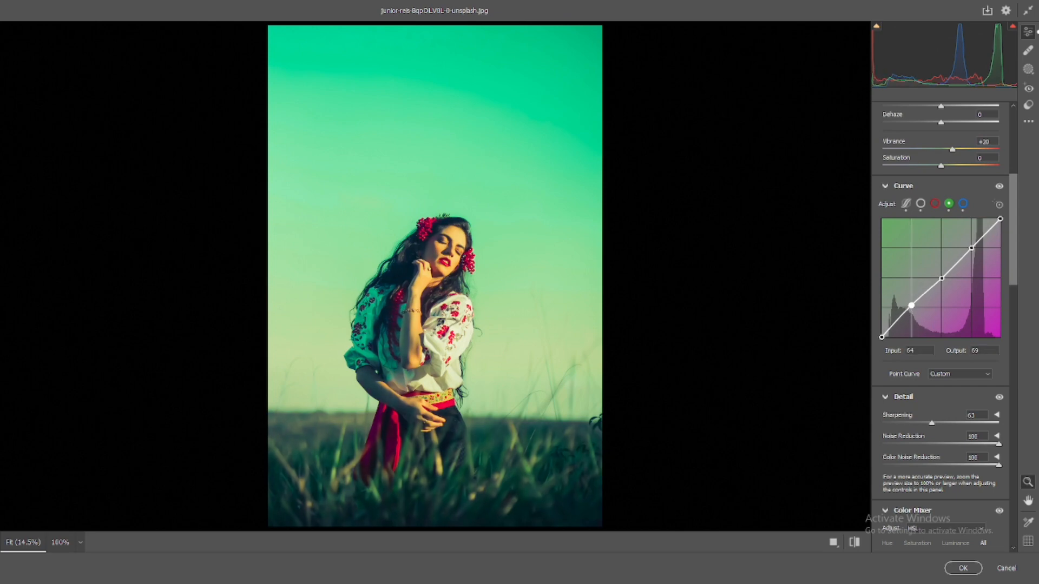
Adjust the green channel curve to a shadow point at input 64, output 64 and a highlight point at input 200, output 203
left_click_drag(971, 248, 971, 245)
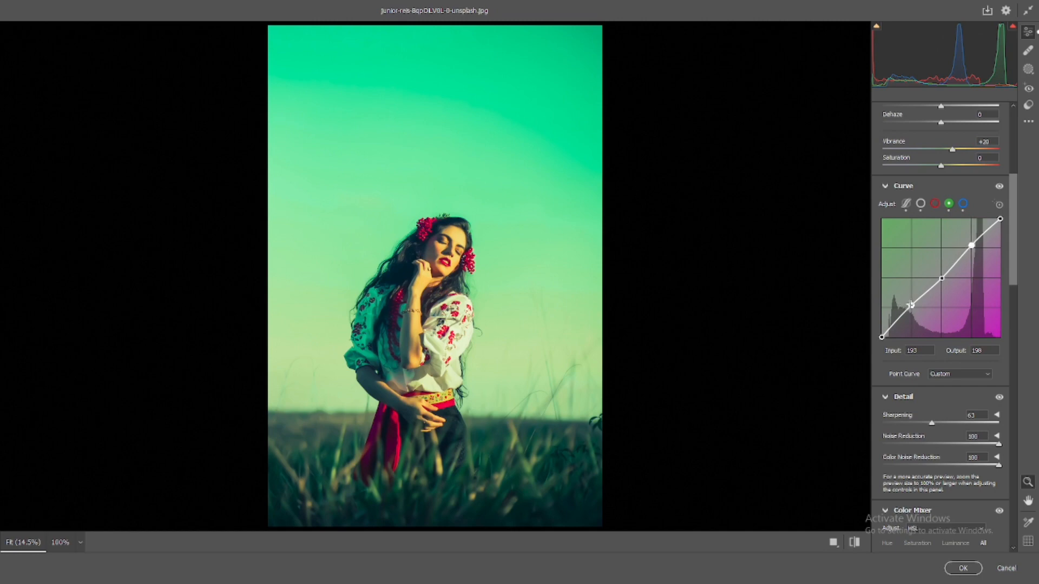
left_click_drag(911, 306, 911, 308)
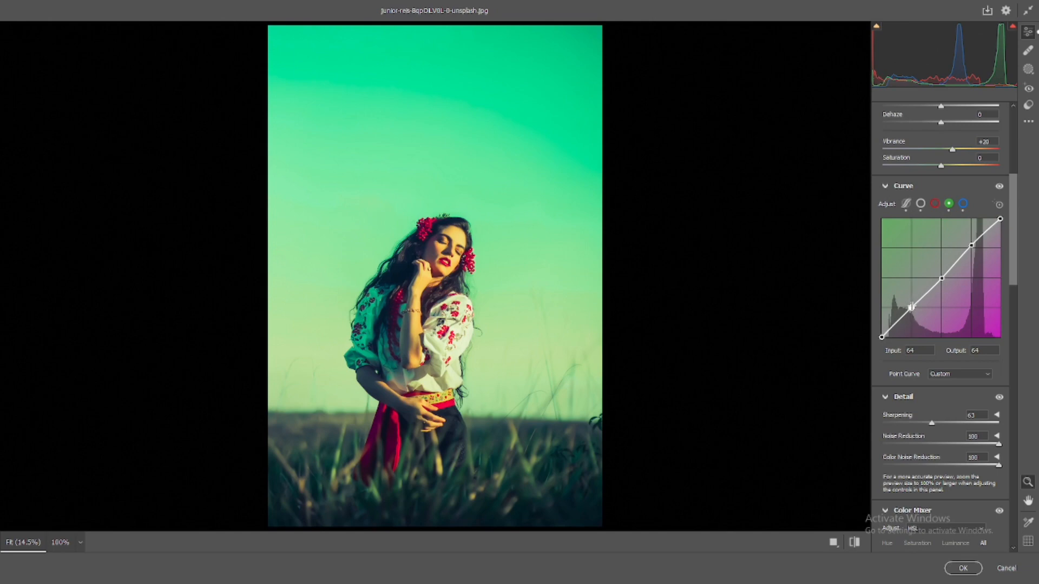
left_click_drag(971, 245, 975, 244)
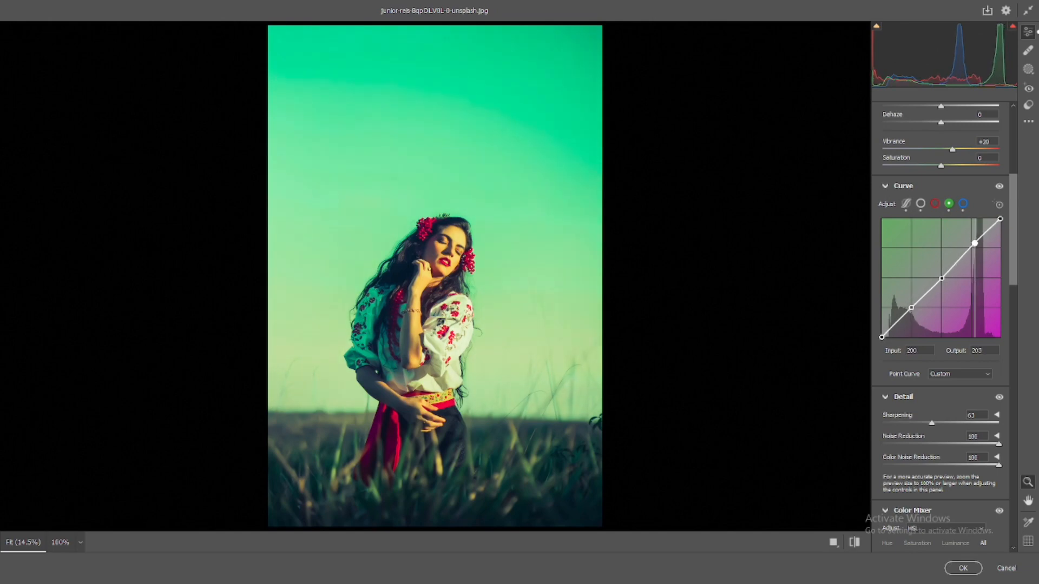
Add three points to the red channel curve: shadow at input 68, output 59, a midtone, and highlight at input 193, output 196
left_click(935, 204)
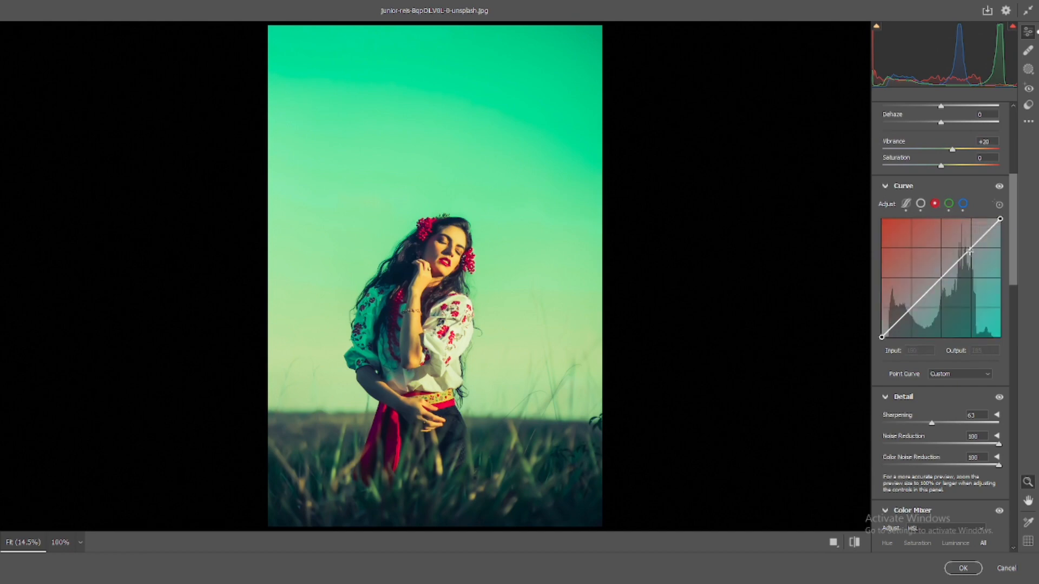
left_click(972, 248)
left_click(911, 308)
left_click_drag(911, 308, 913, 310)
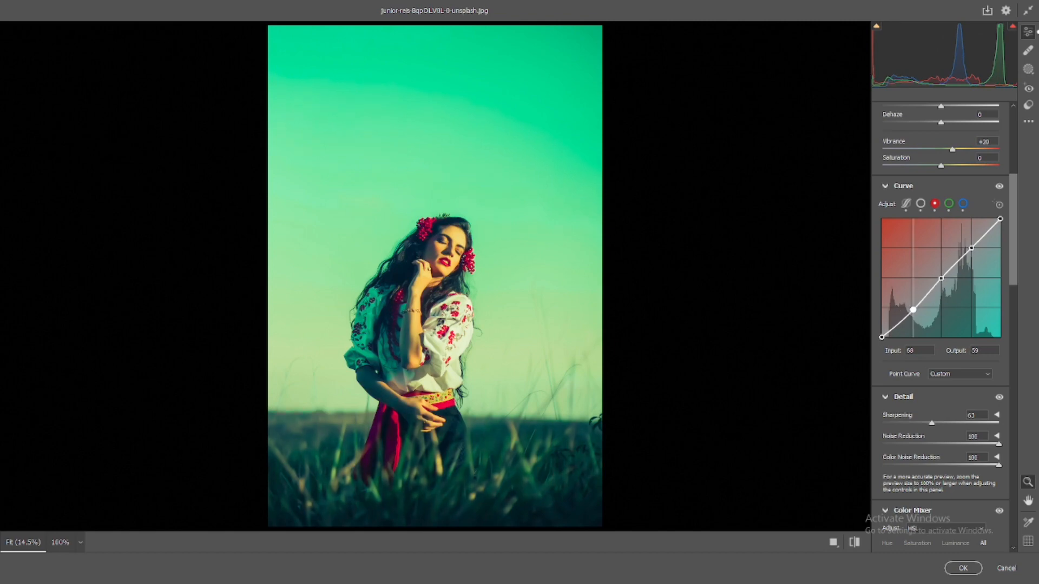
left_click(971, 249)
left_click_drag(971, 248, 971, 244)
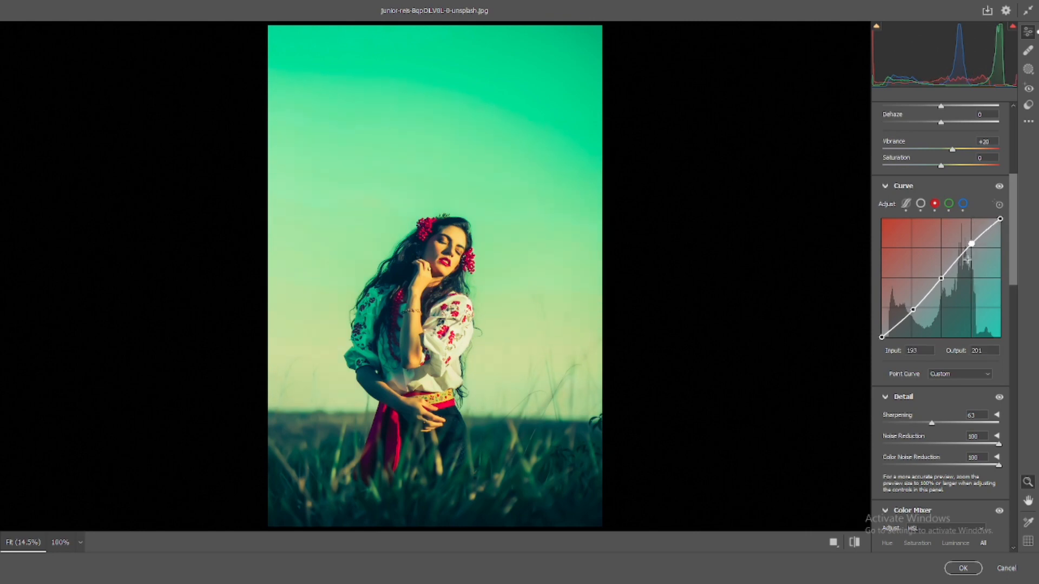
left_click_drag(971, 243, 971, 246)
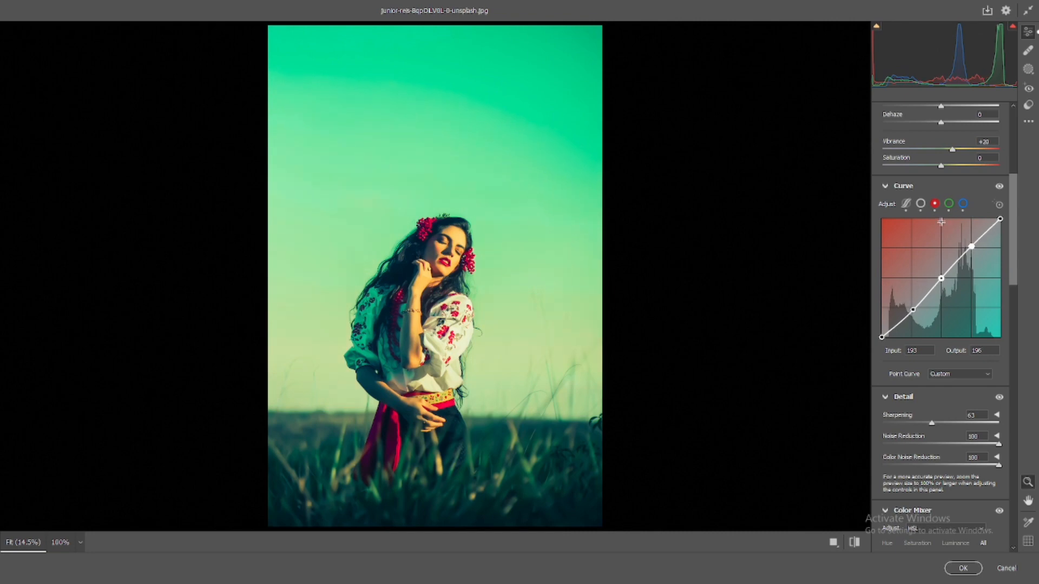
Set the Oranges hue to +17 and the Yellows hue to +50 in the Color Mixer
left_click(949, 205)
scroll(944, 219, "down", 10)
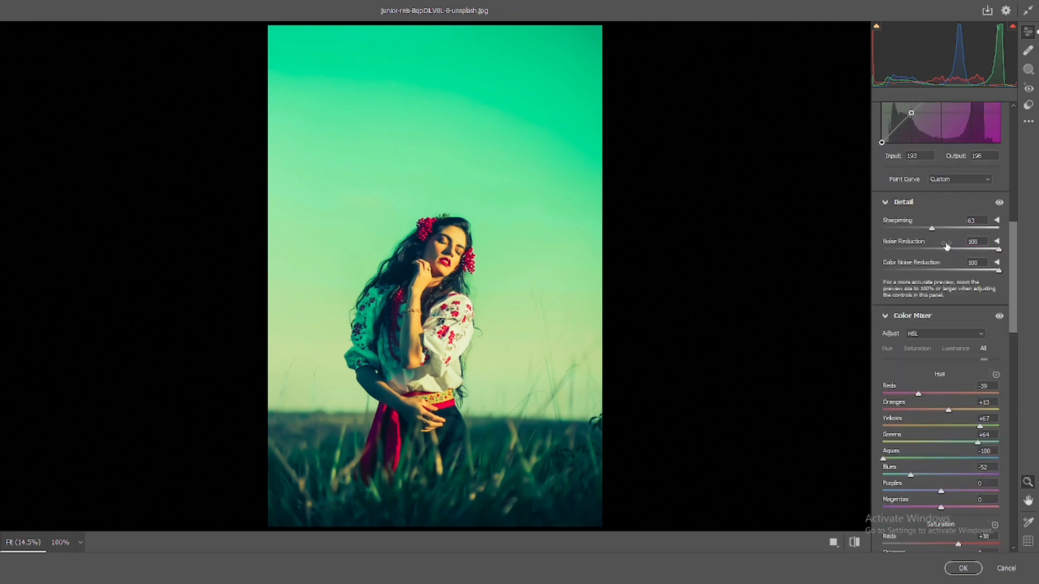
left_click_drag(948, 216, 951, 218)
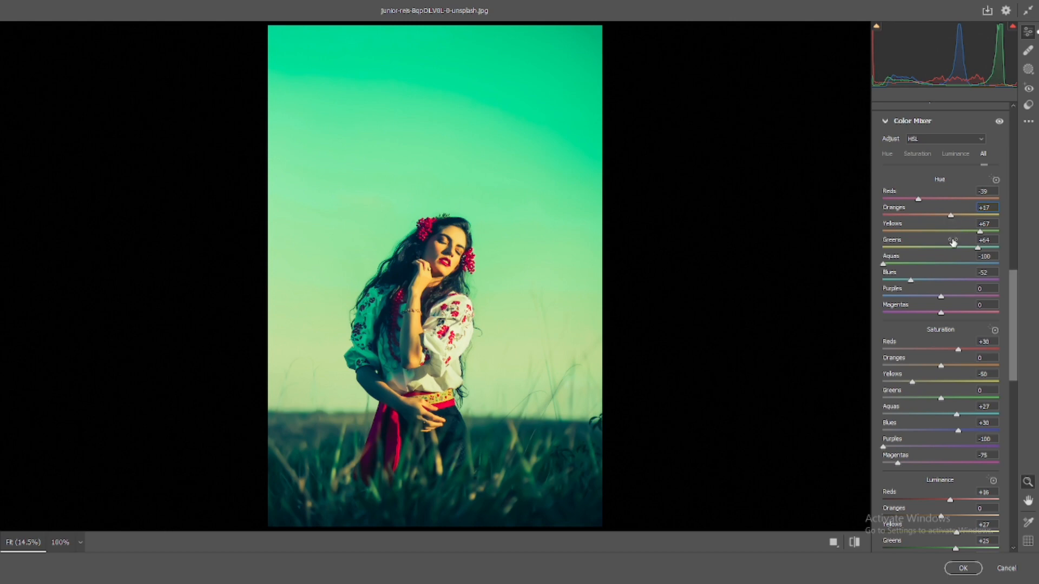
left_click_drag(979, 232, 945, 238)
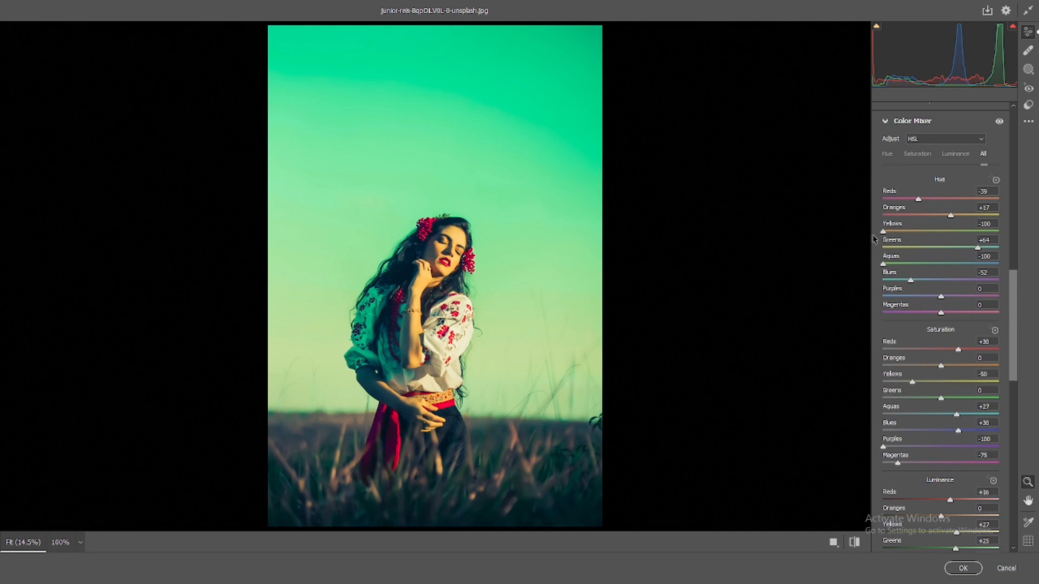
left_click_drag(884, 232, 969, 235)
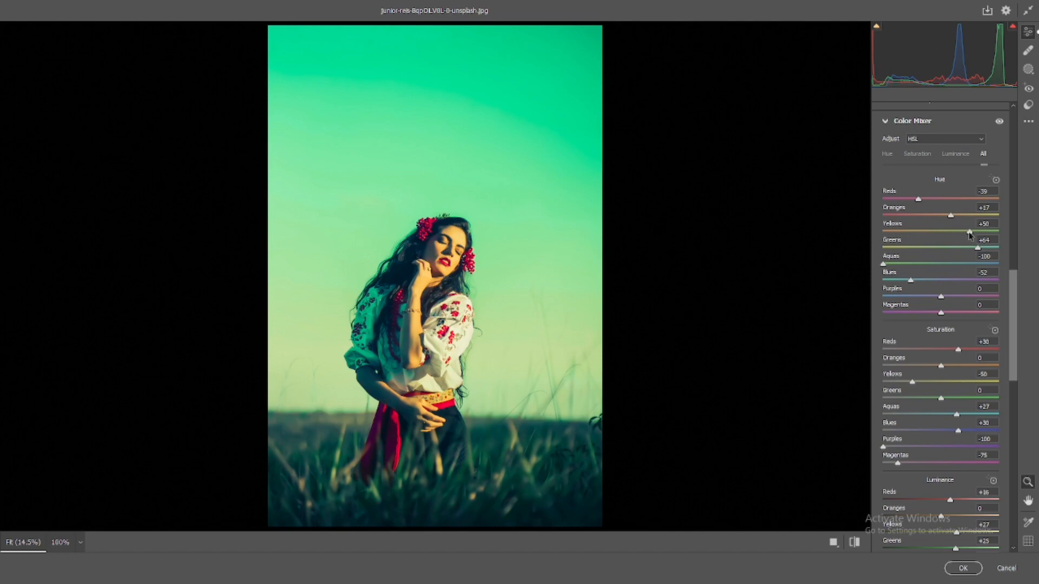
Compare the edited portrait with its default settings and apply the Camera Raw adjustments
scroll(968, 238, "down", 15)
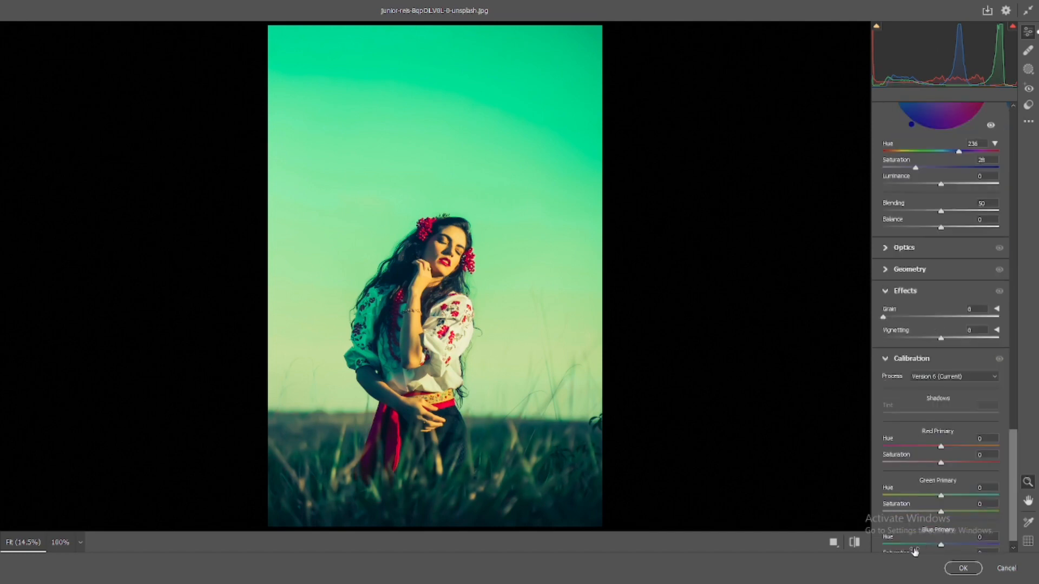
left_click(854, 546)
left_click(854, 545)
left_click(856, 547)
left_click(855, 548)
left_click(855, 547)
left_click(855, 547)
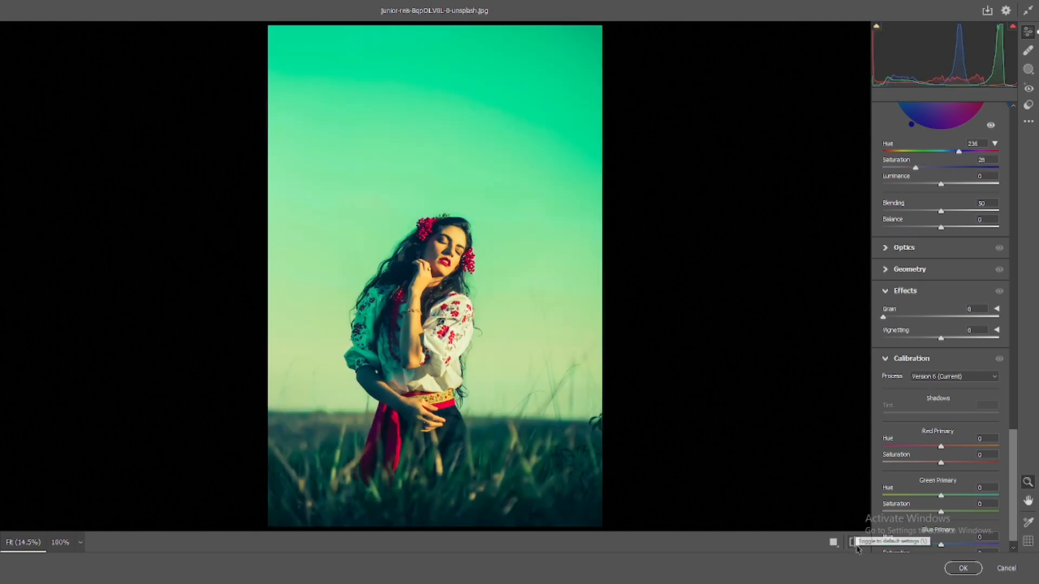
left_click(970, 575)
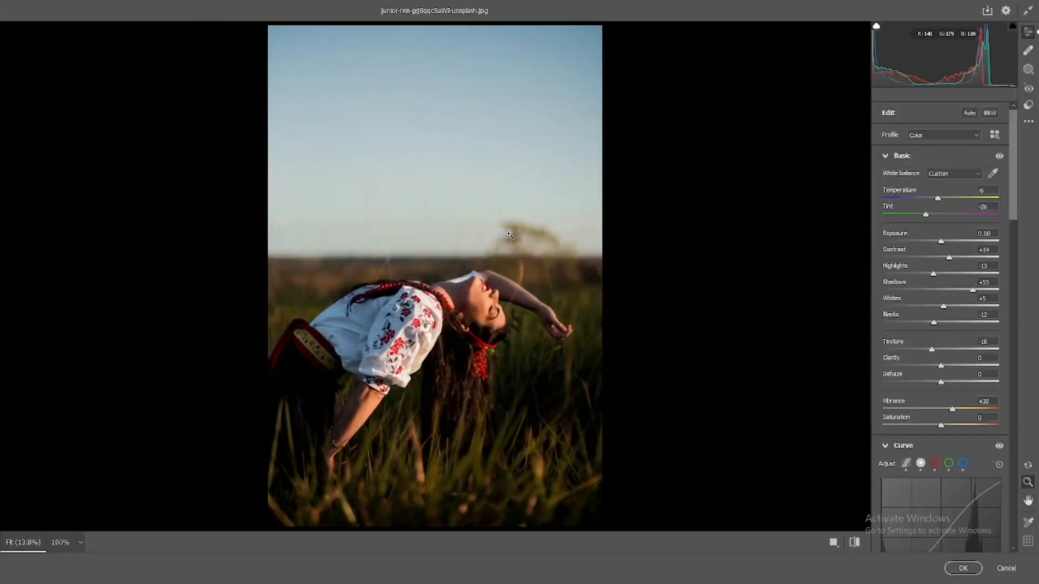
On the second portrait's composite curve, set the shadow point to input 57, output 60 and raise the black point to output 21
key("backslash")
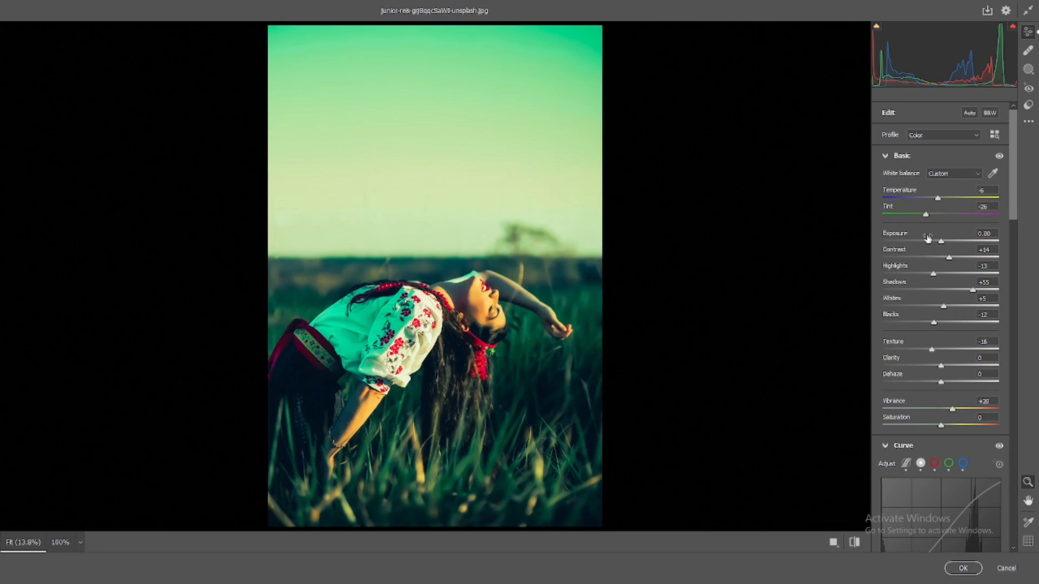
scroll(922, 282, "down", 3)
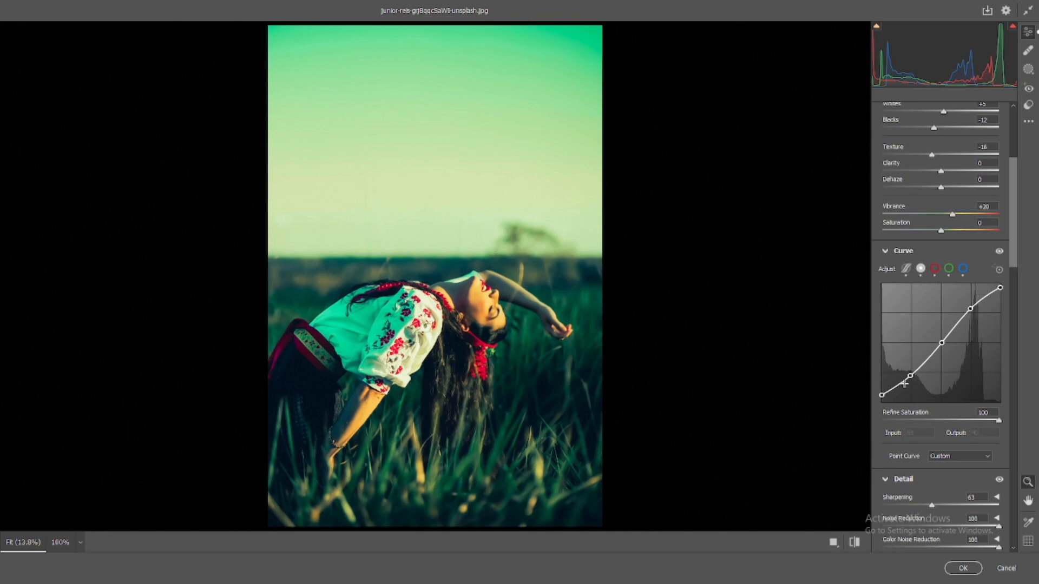
left_click(909, 376)
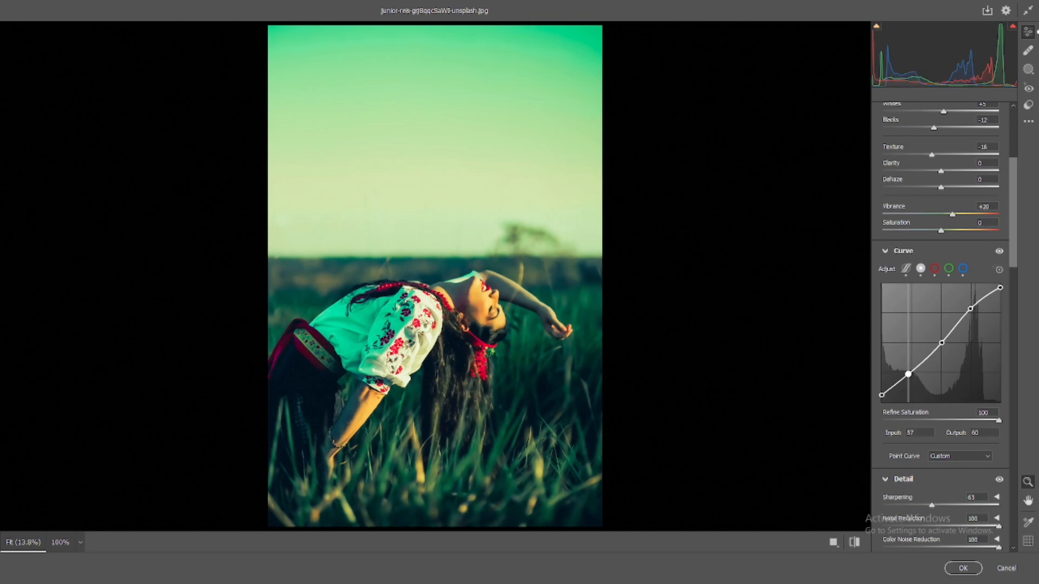
left_click_drag(882, 395, 881, 392)
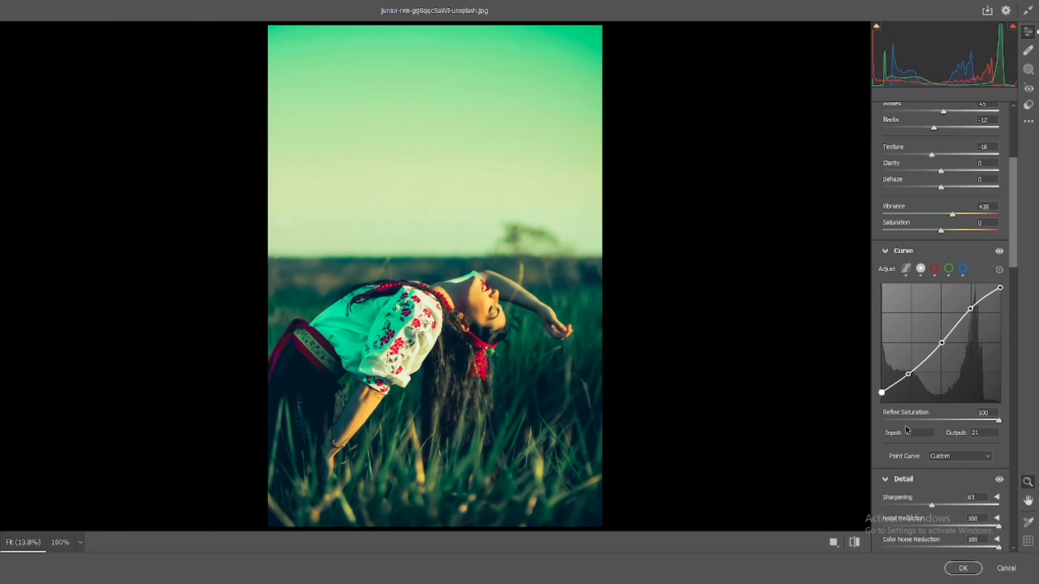